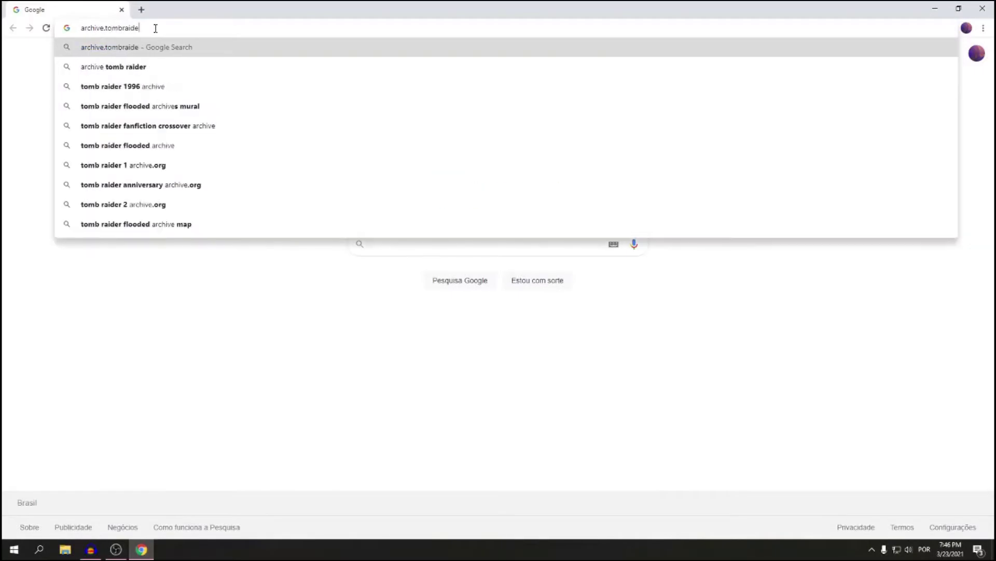
# Step: Load archive.tombraiderhub.com in Chrome's address bar
pyautogui.write('rhub.com')
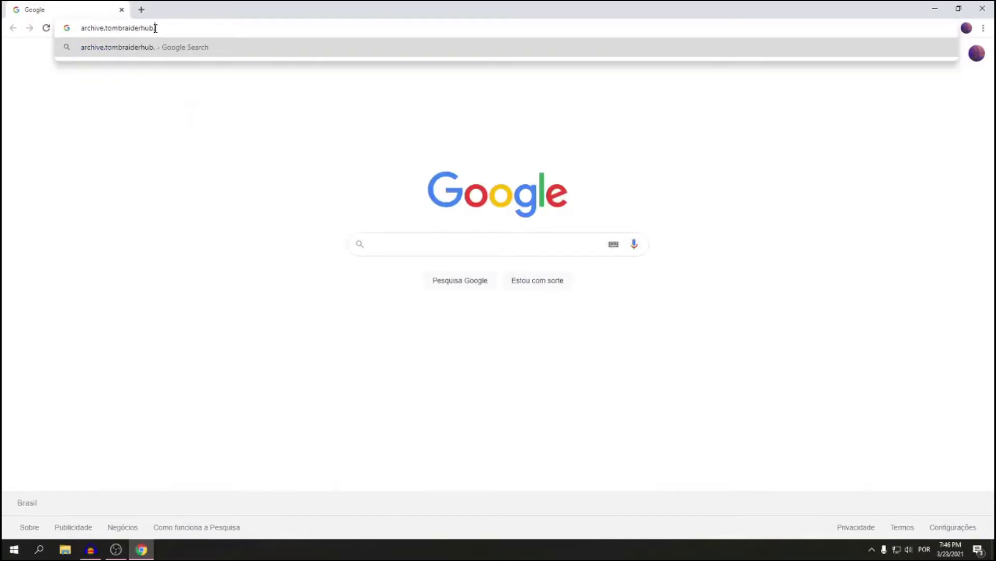
pyautogui.press('Return')
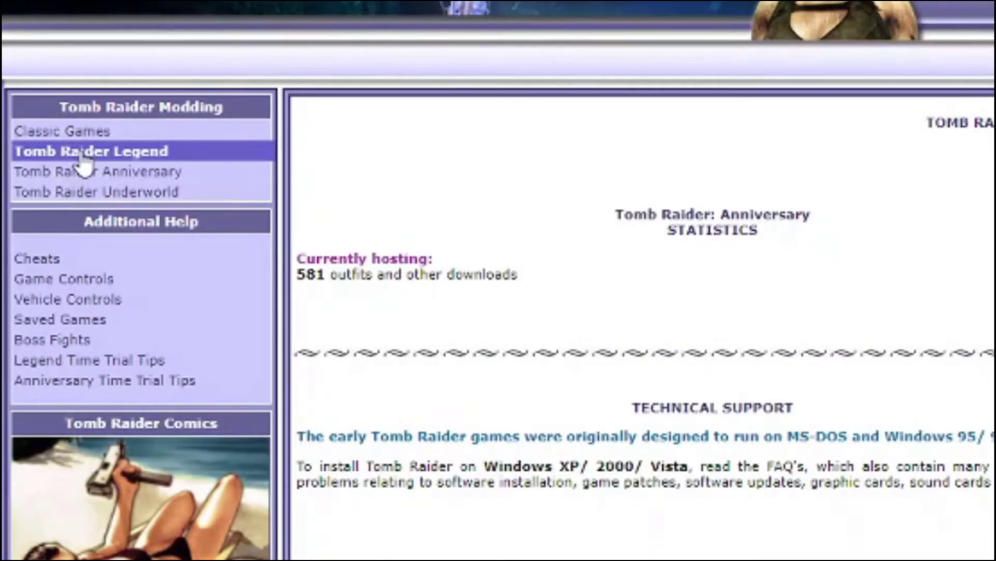
# Step: From the Tomb Raider Legend modding page, download texmod.zip into Downloads
pyautogui.click(83, 154)
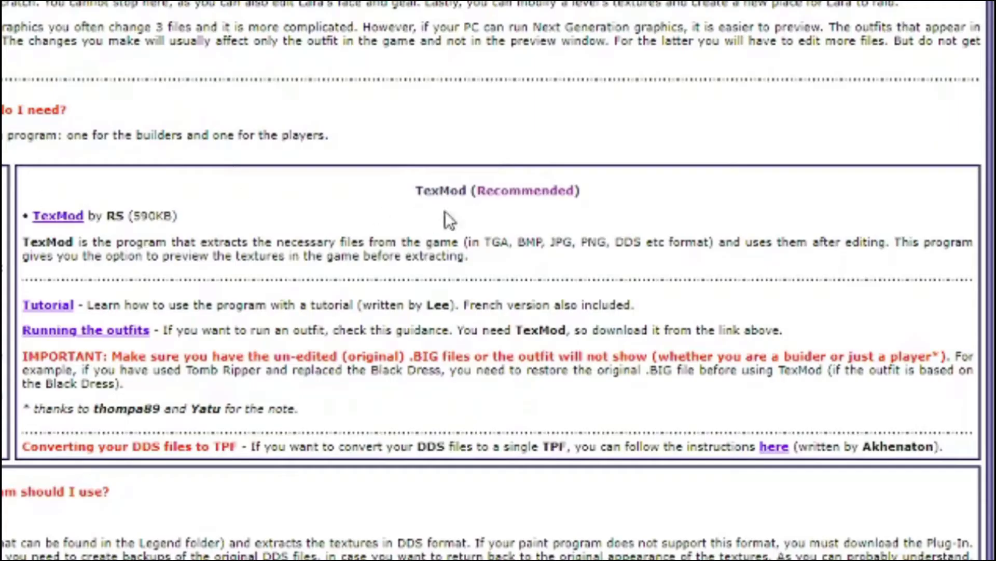
pyautogui.moveTo(424, 192); pyautogui.dragTo(627, 192)
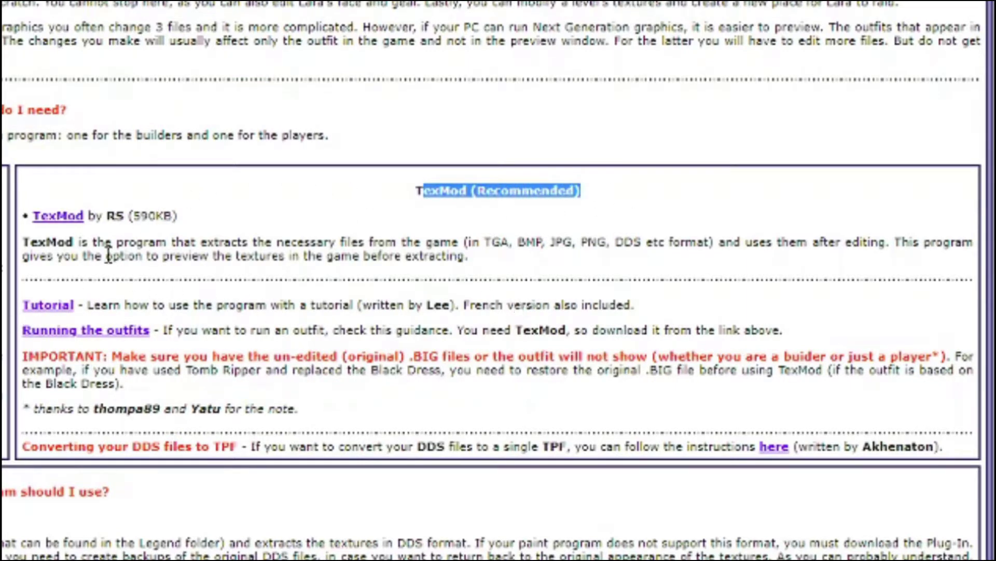
pyautogui.click(64, 221)
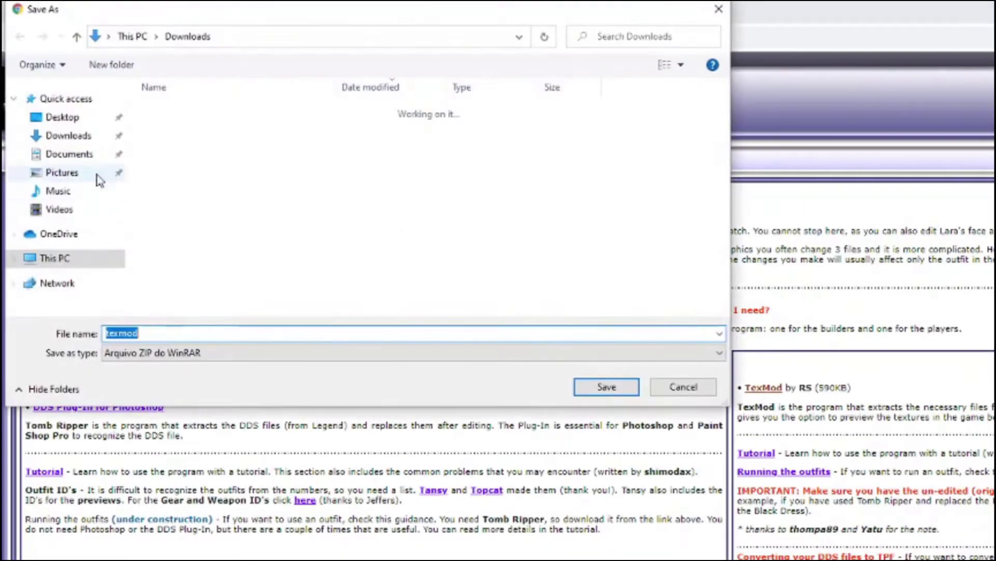
pyautogui.click(41, 136)
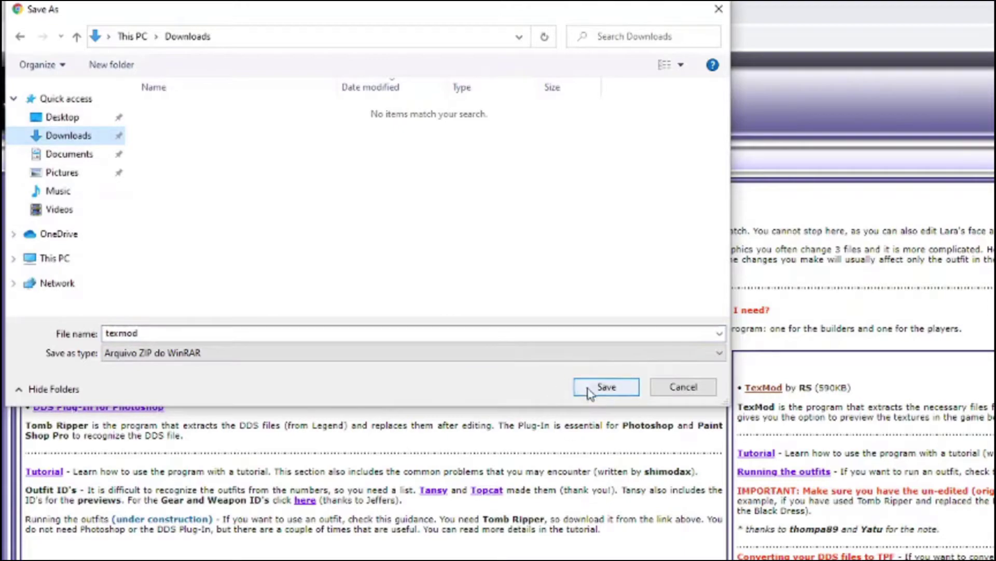
pyautogui.click(627, 387)
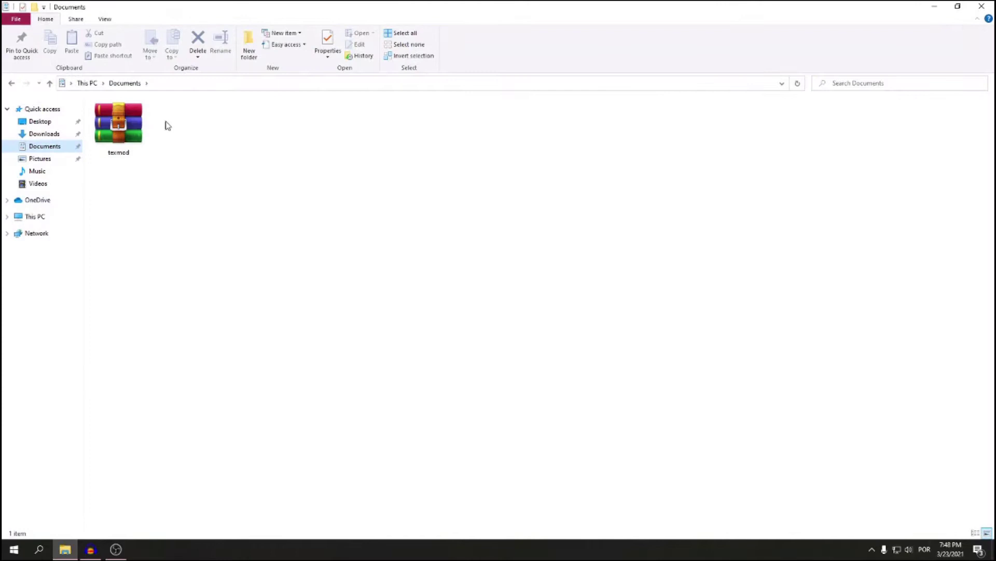
# Step: Extract the texmod archive into Documents and create a folder named Legend Mods there
pyautogui.rightClick(128, 136)
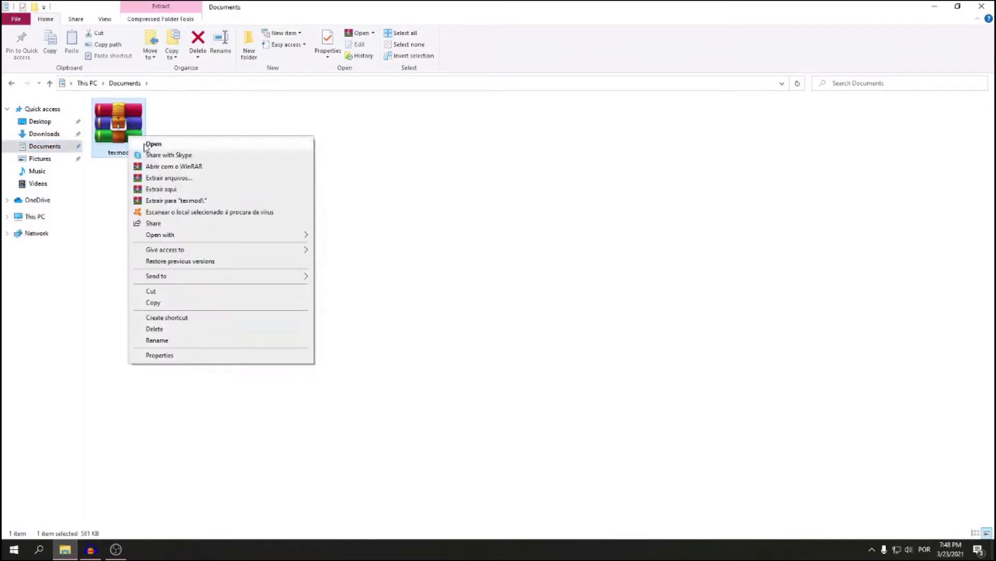
pyautogui.click(166, 194)
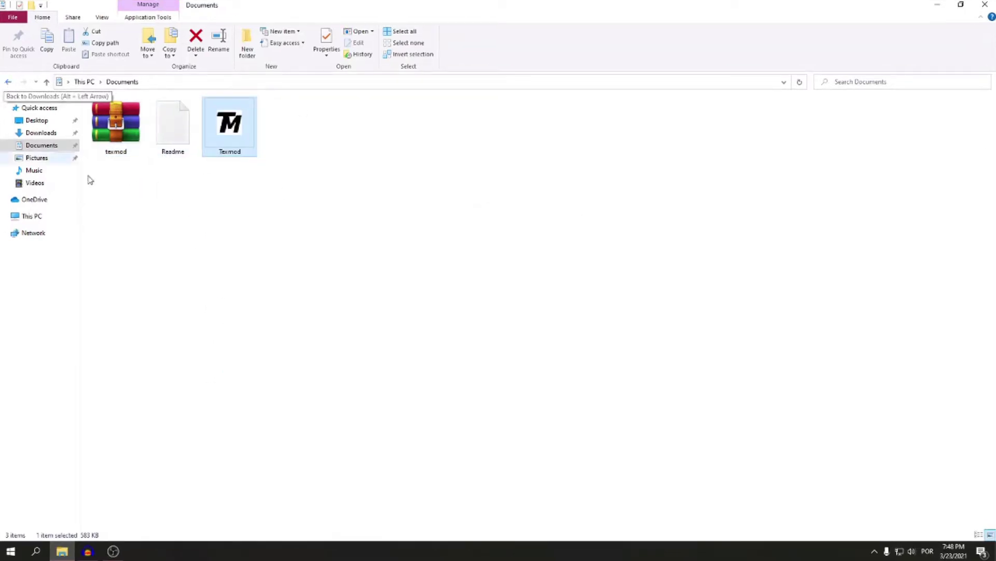
pyautogui.rightClick(446, 335)
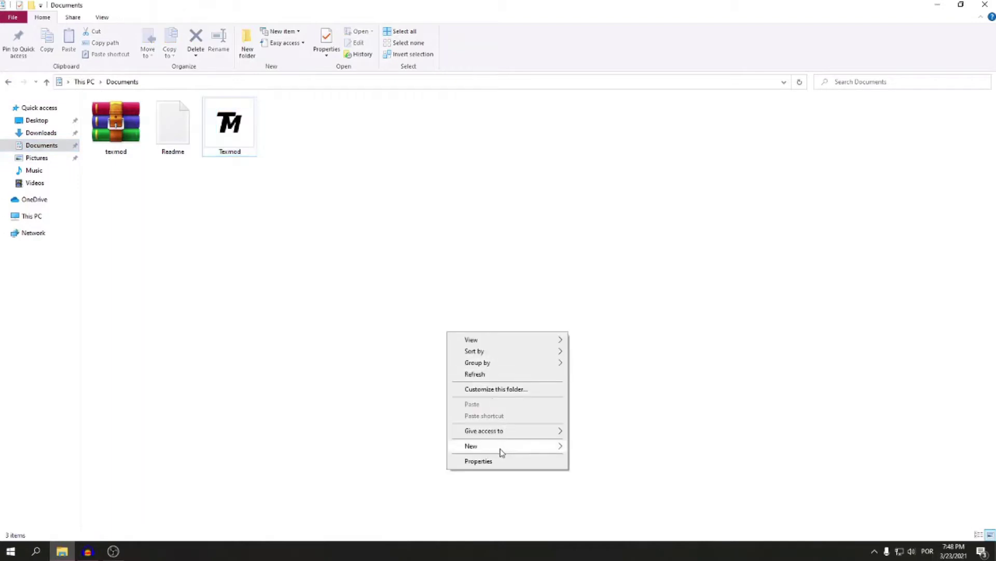
pyautogui.moveTo(501, 451)
pyautogui.click(592, 446)
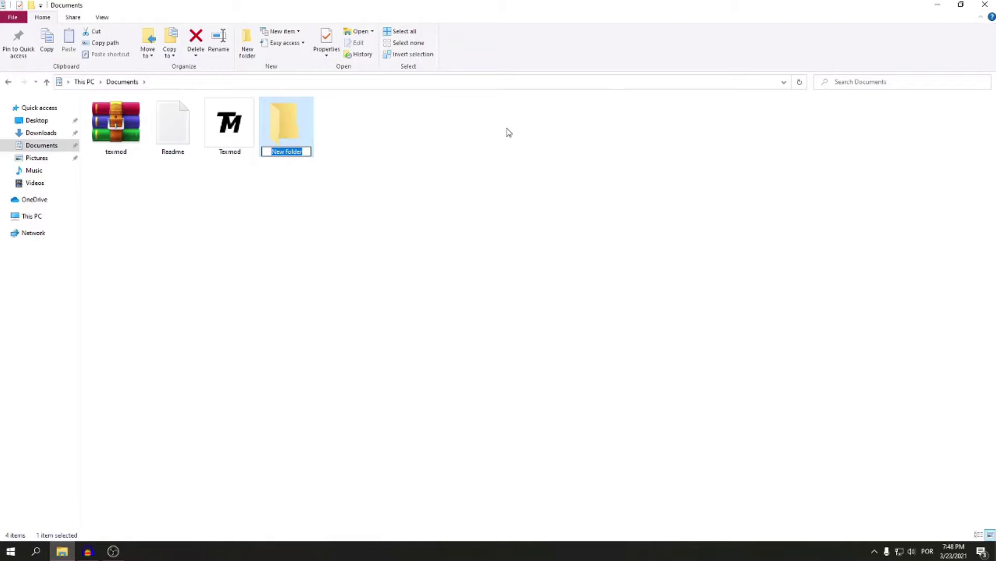
pyautogui.write('Legend Mods')
pyautogui.press('Return')
# Step: Inside Legend Mods, create a new folder named Classic Pink
pyautogui.doubleClick(307, 142)
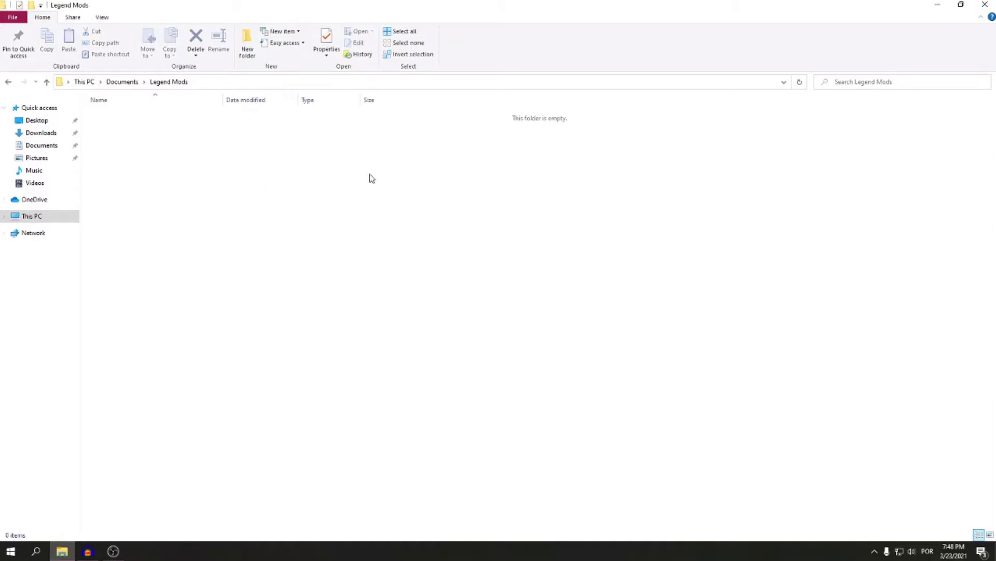
pyautogui.rightClick(339, 190)
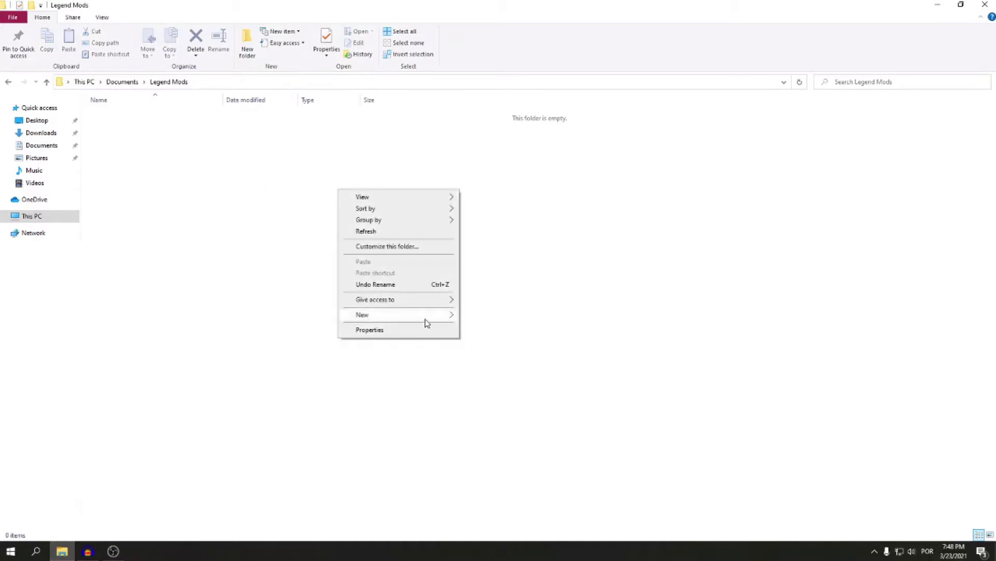
pyautogui.moveTo(425, 318)
pyautogui.click(487, 315)
pyautogui.write('Classic Pink')
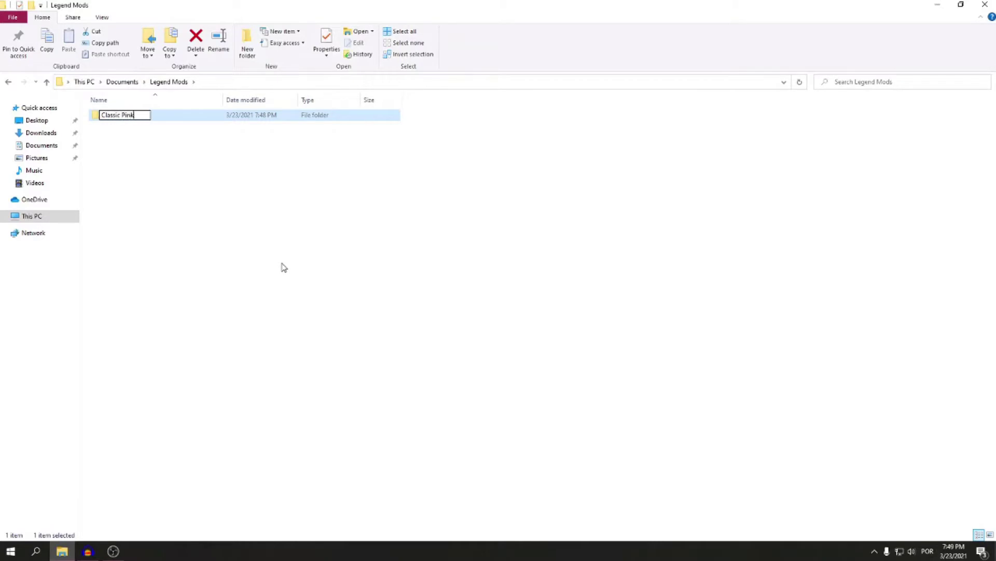
pyautogui.press('Return')
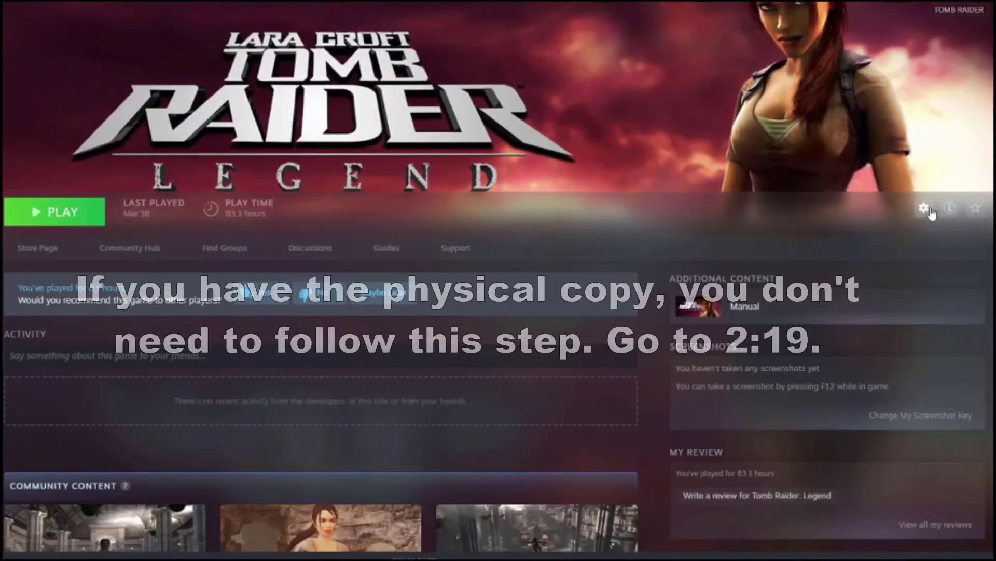
# Step: Open the game's install folder through Steam's Manage > Browse local files
pyautogui.click(929, 207)
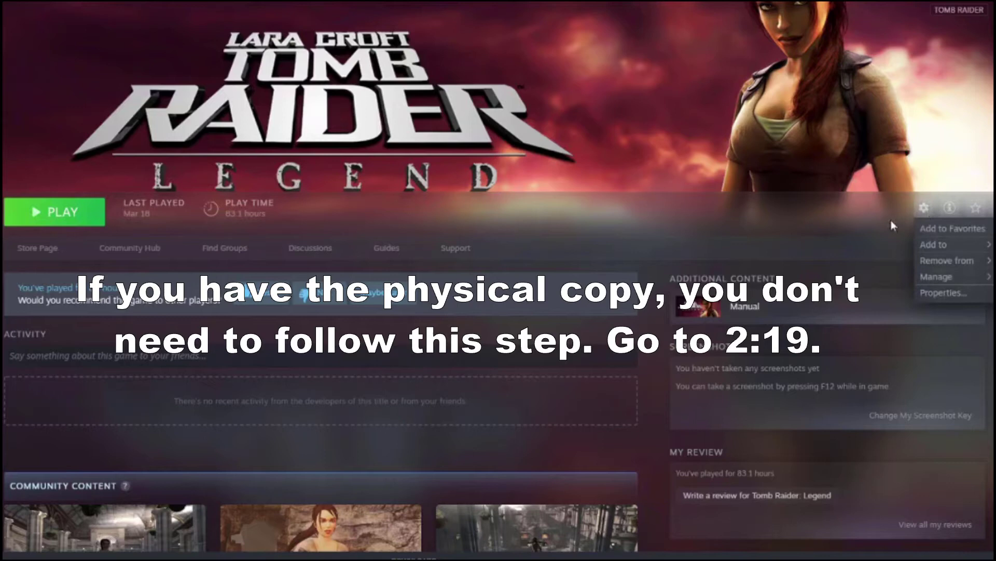
pyautogui.click(956, 194)
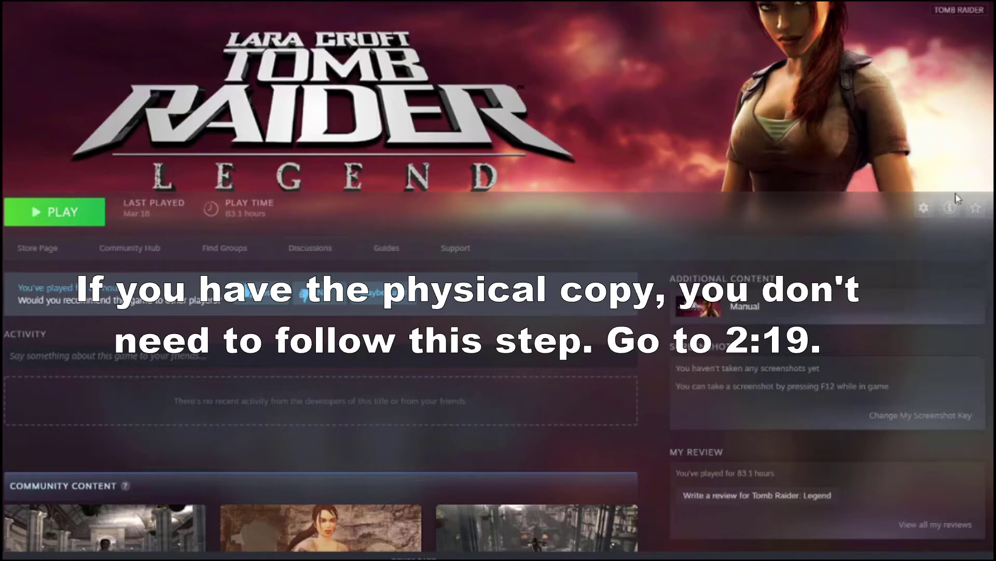
pyautogui.click(923, 209)
pyautogui.moveTo(935, 276)
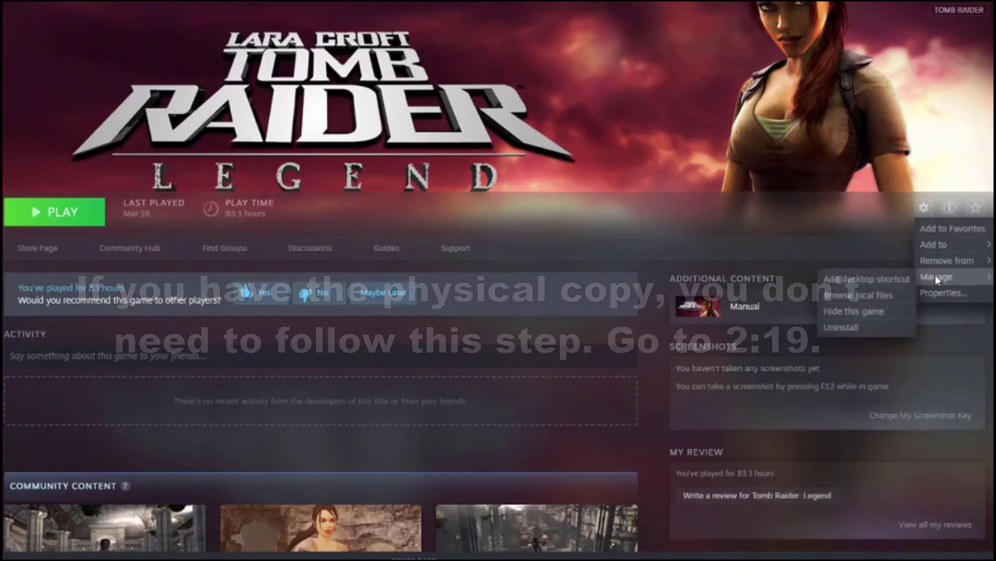
pyautogui.click(849, 298)
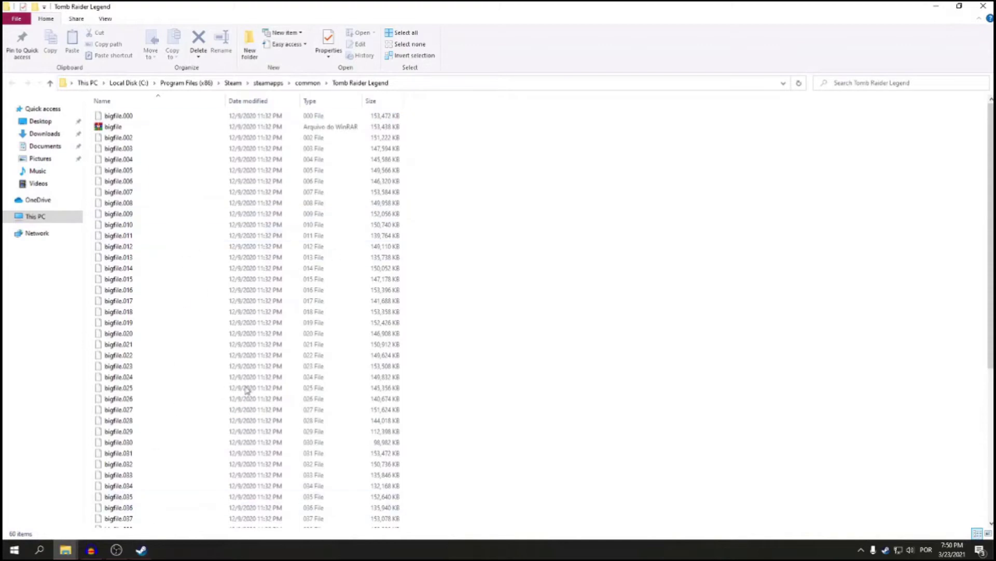
# Step: Rename the game's trl executable to trl 1
pyautogui.scroll(-8, 247, 390)
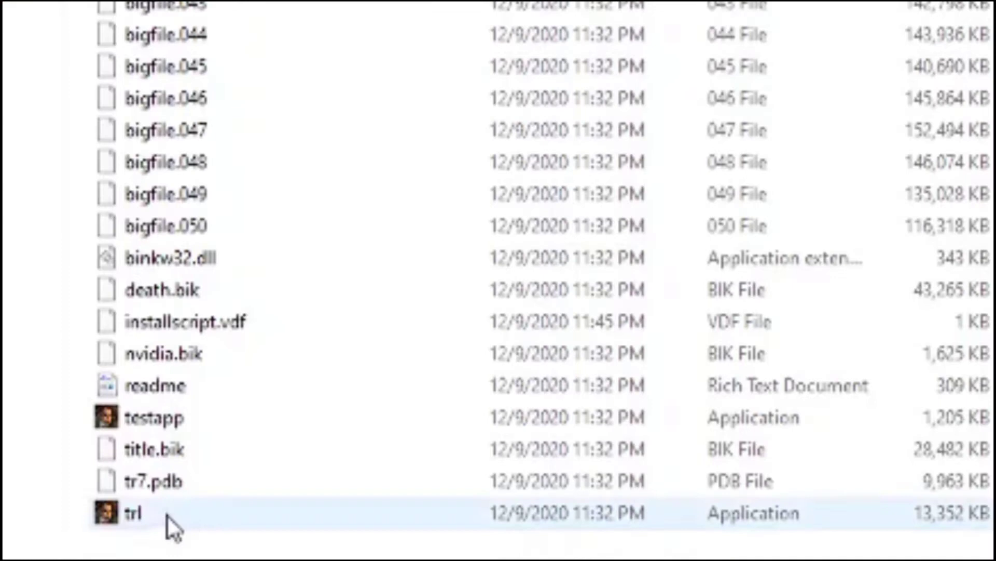
pyautogui.doubleClick(149, 519)
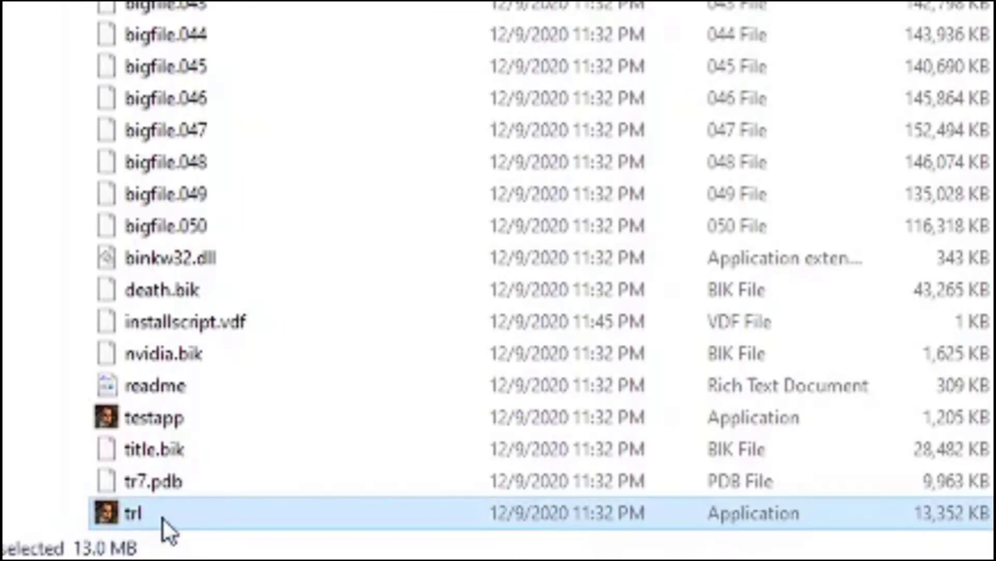
pyautogui.click(148, 518)
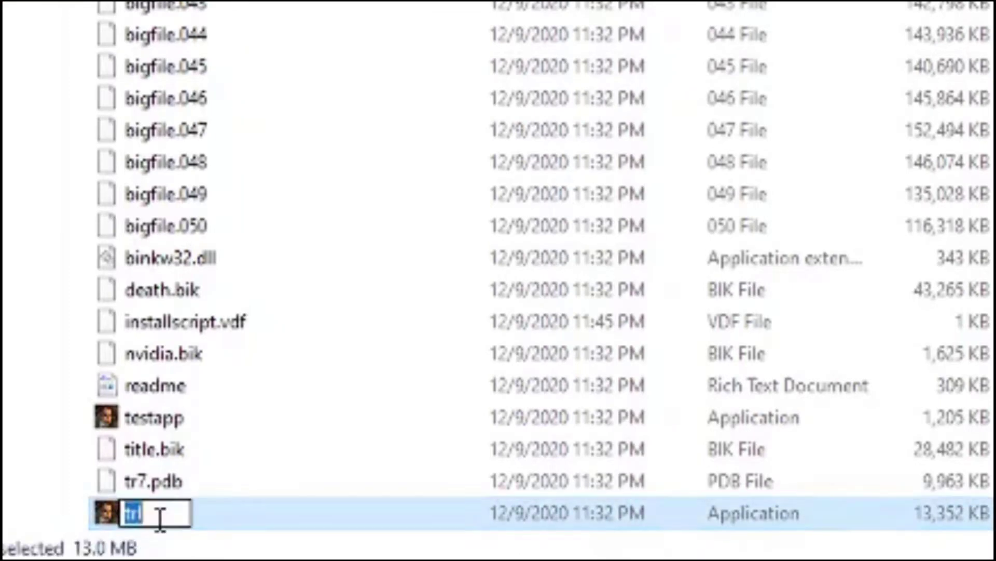
pyautogui.click(166, 514)
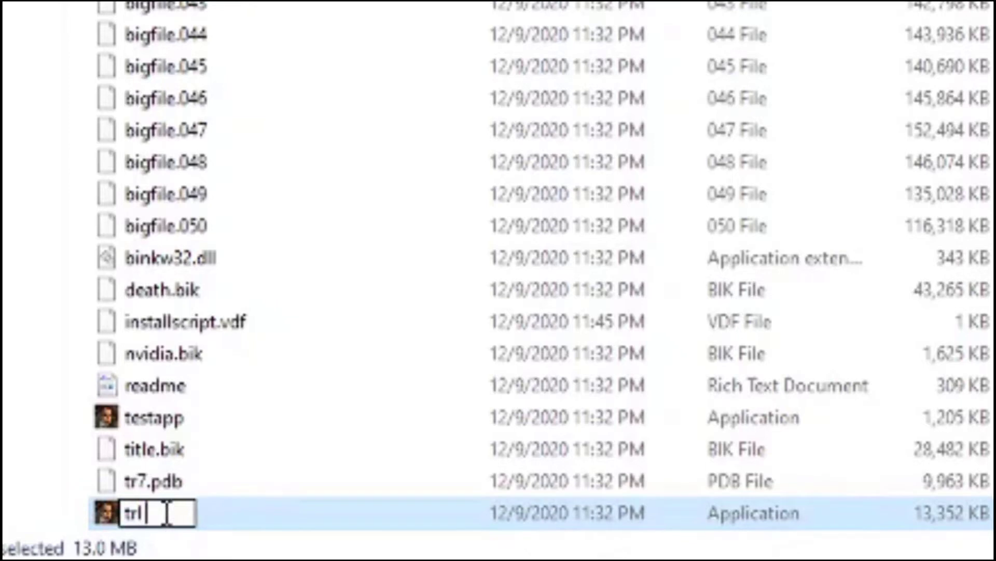
pyautogui.write('1')
pyautogui.press('Return')
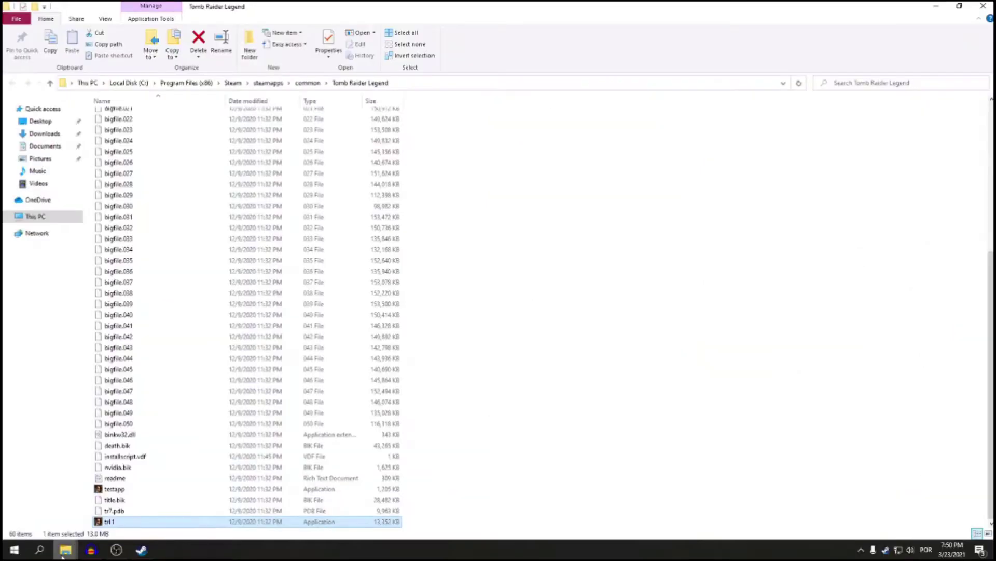
# Step: Copy the Texmod program file from the Documents folder
pyautogui.moveTo(64, 551)
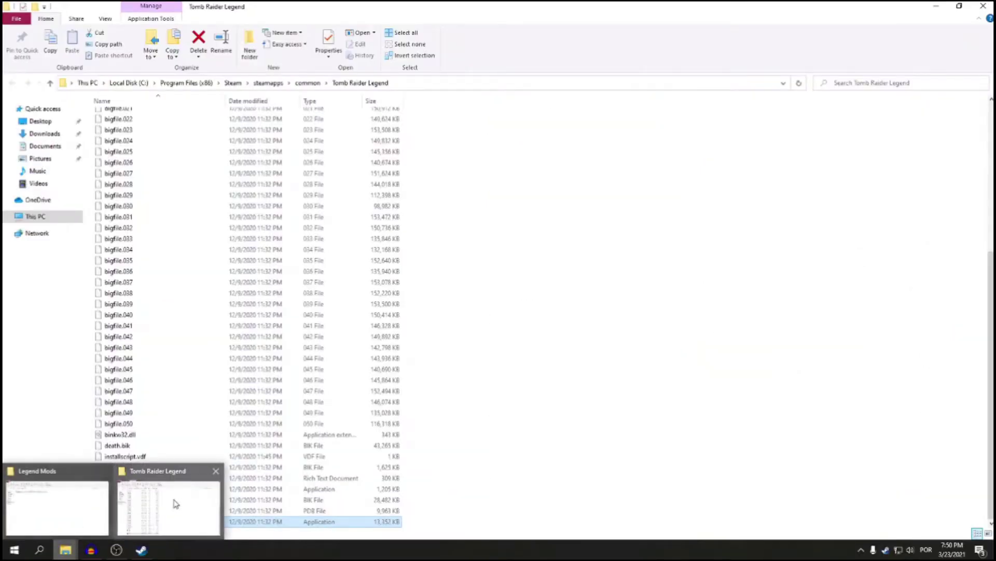
pyautogui.click(83, 493)
pyautogui.click(11, 83)
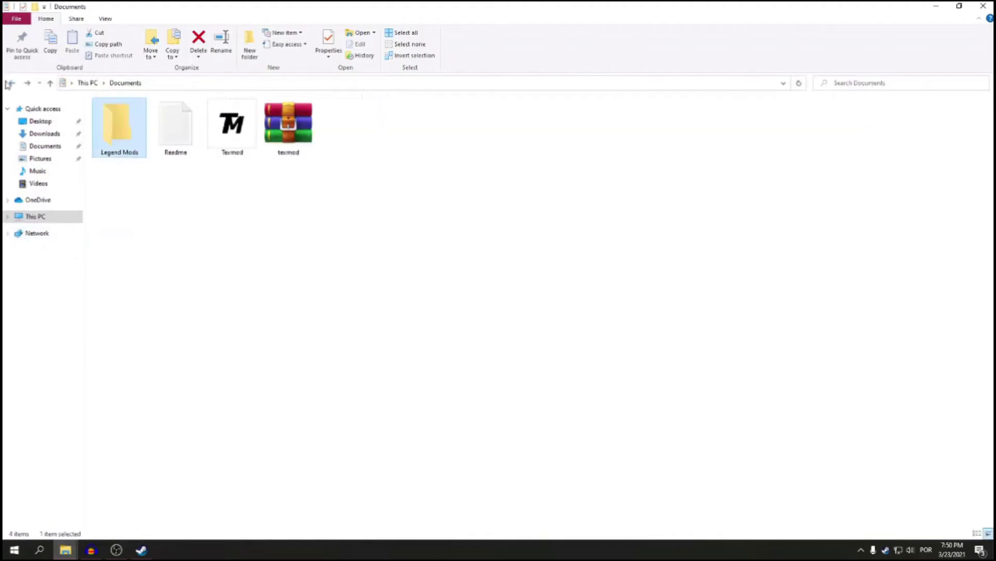
pyautogui.click(240, 144)
pyautogui.rightClick(240, 144)
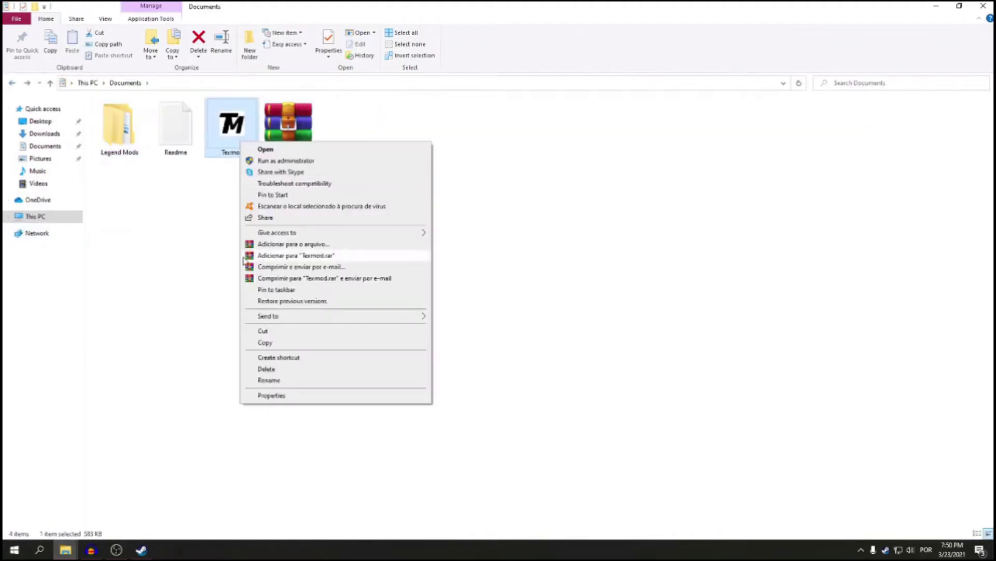
pyautogui.click(265, 343)
# Step: Paste Texmod into the Tomb Raider Legend folder and rename it trl
pyautogui.moveTo(65, 550)
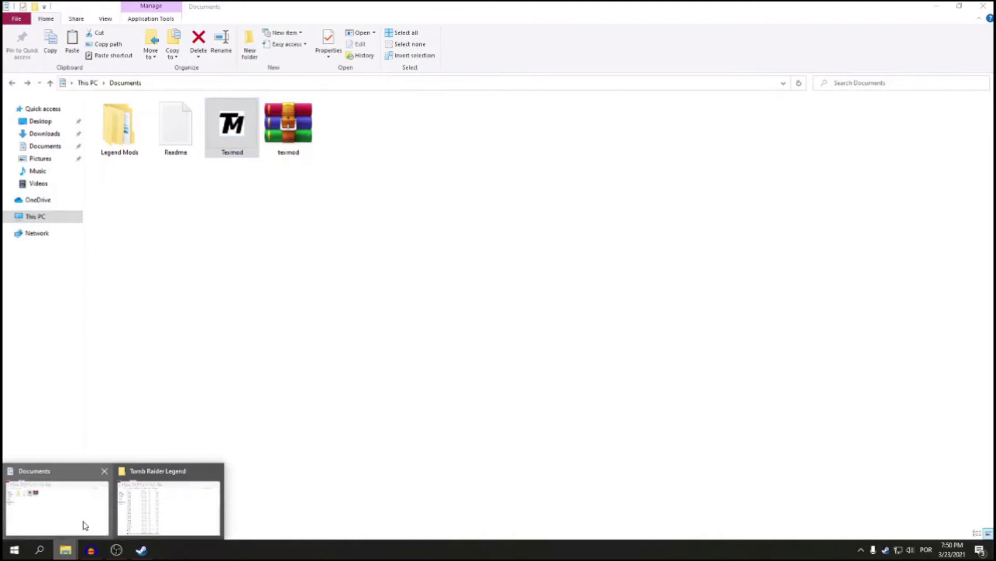
pyautogui.click(167, 502)
pyautogui.rightClick(566, 411)
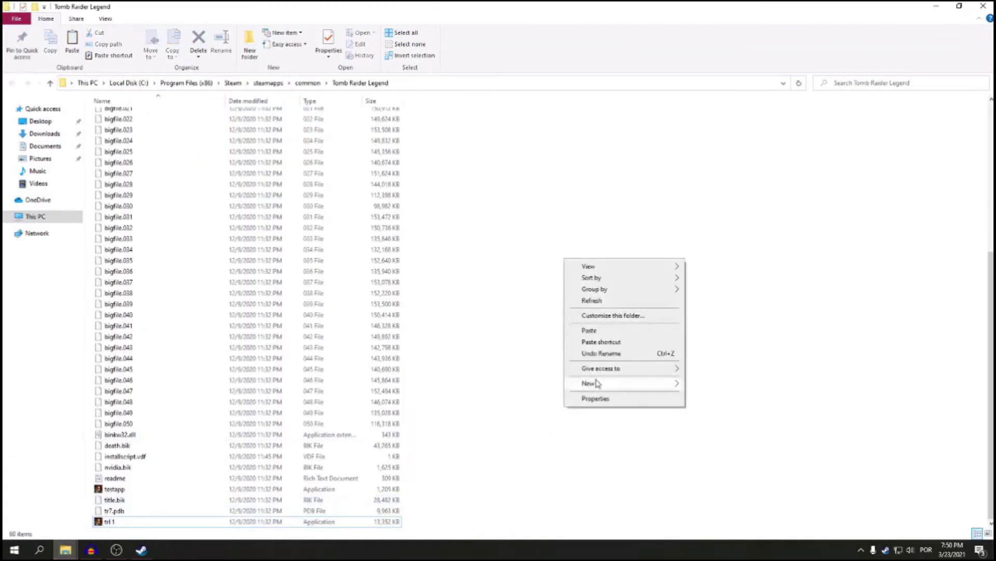
pyautogui.click(593, 333)
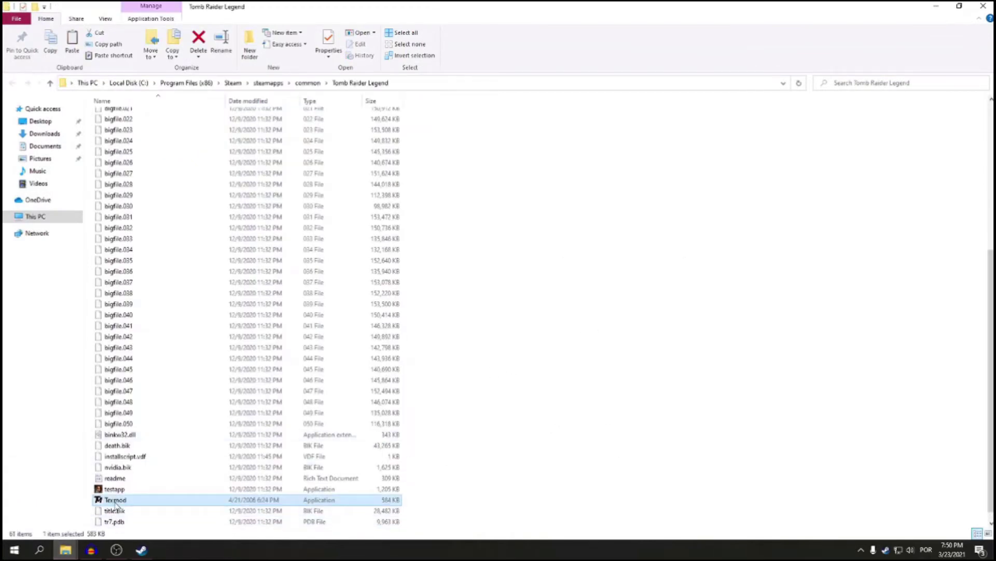
pyautogui.click(115, 501)
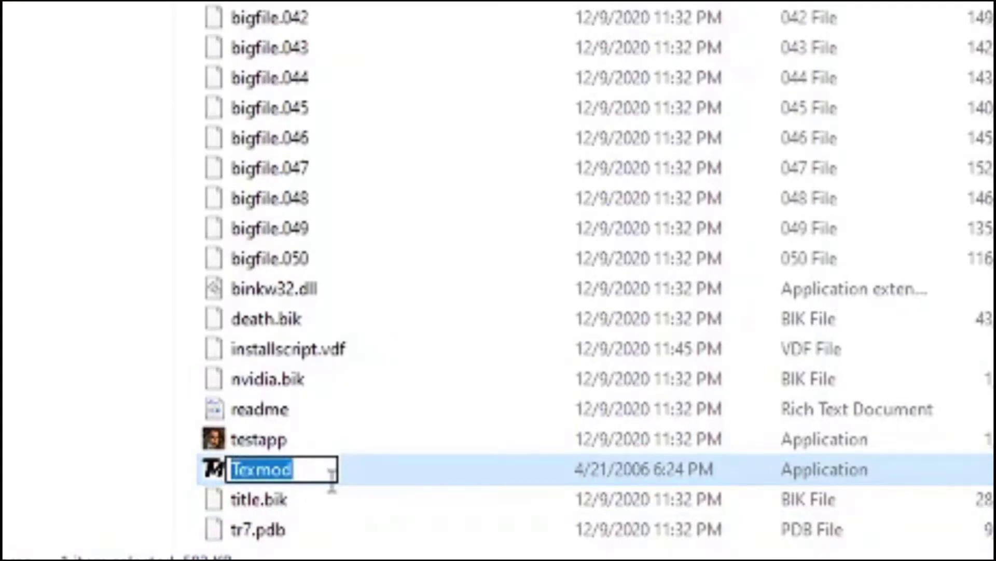
pyautogui.write('trl')
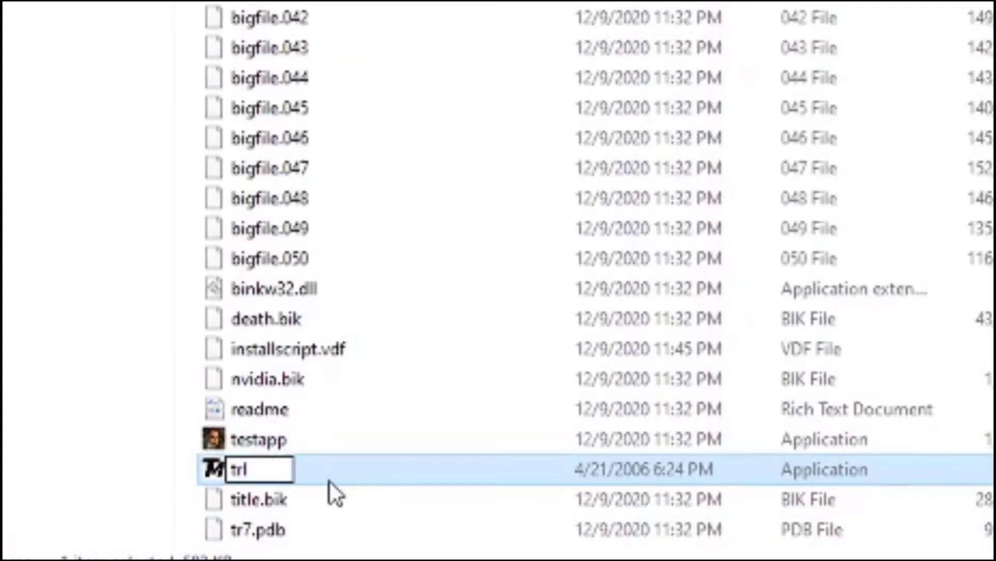
pyautogui.press('Return')
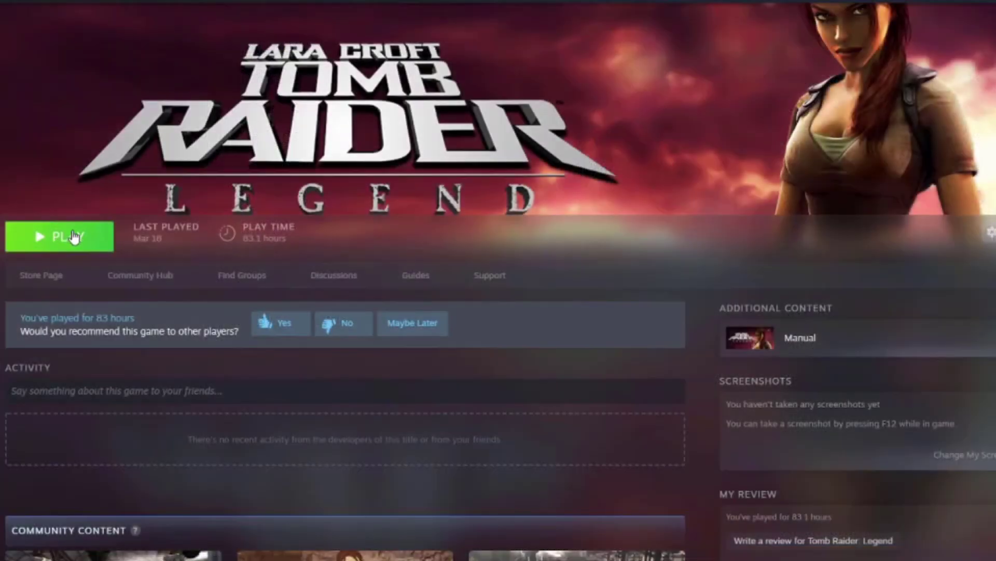
# Step: Launch Tomb Raider Legend from Steam's Play button, bringing up TexMod
pyautogui.click(73, 237)
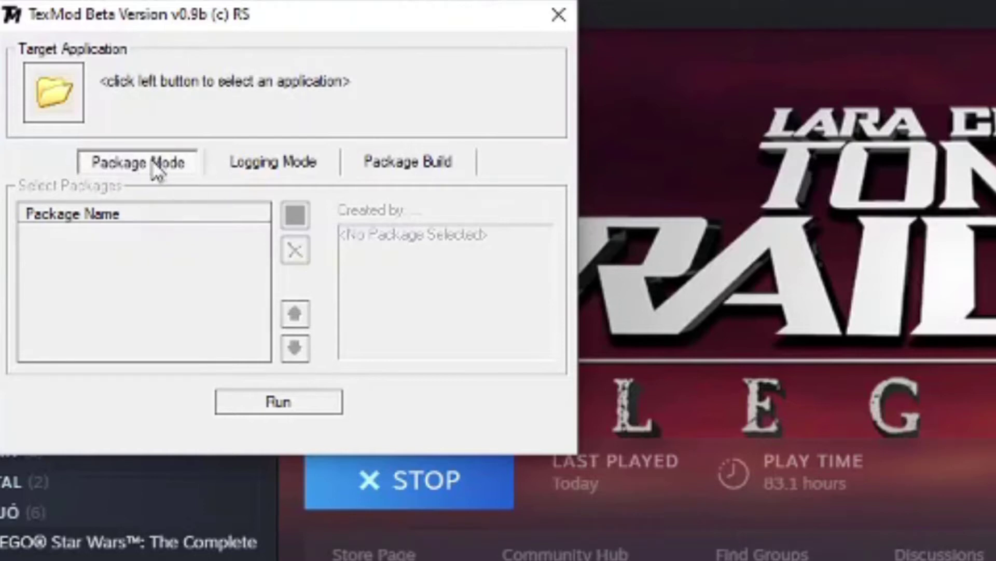
# Step: Switch TexMod to its Logging Mode tab
pyautogui.click(261, 163)
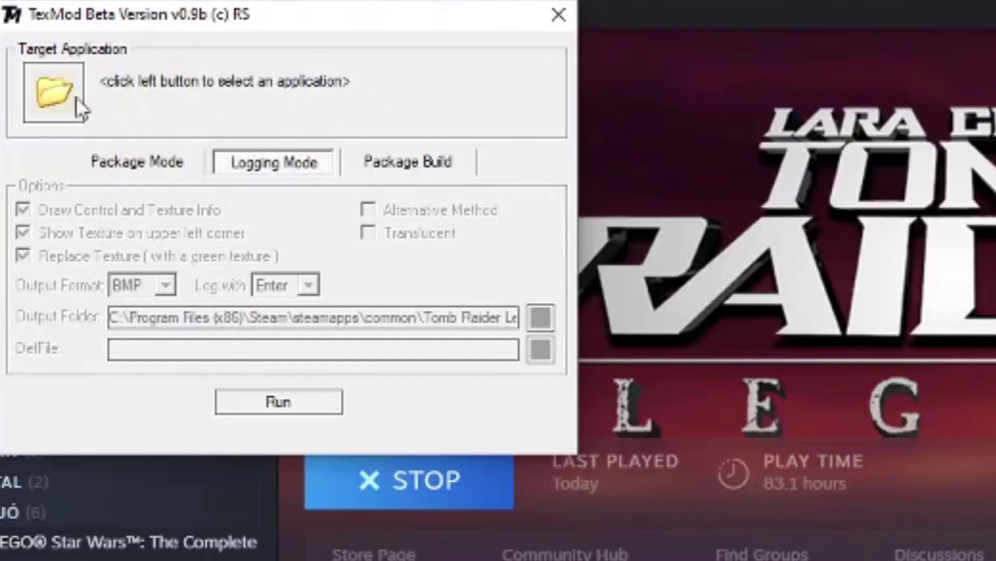
# Step: Pick trl 1 from the Tomb Raider Legend folder as TexMod's target executable
pyautogui.click(48, 92)
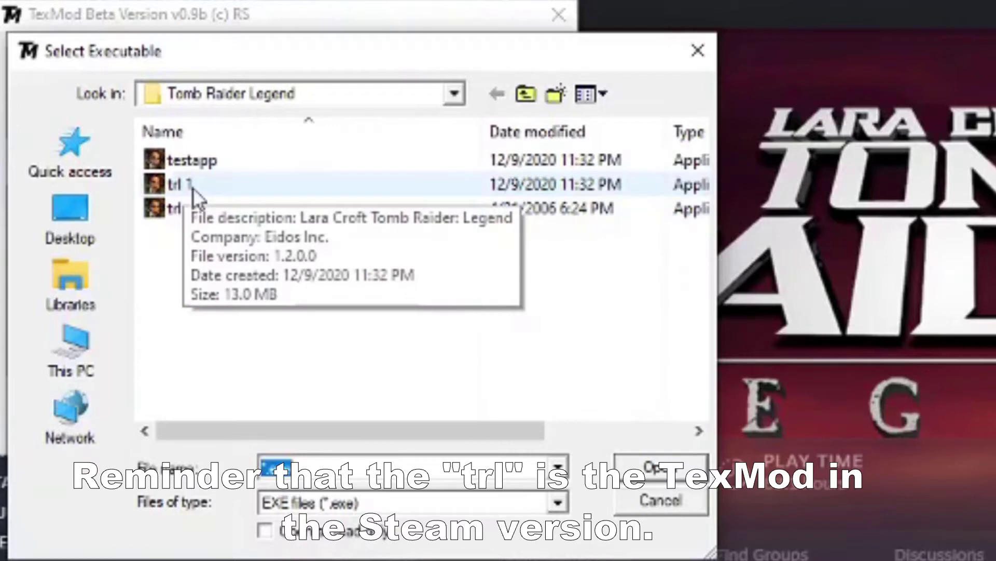
pyautogui.doubleClick(193, 196)
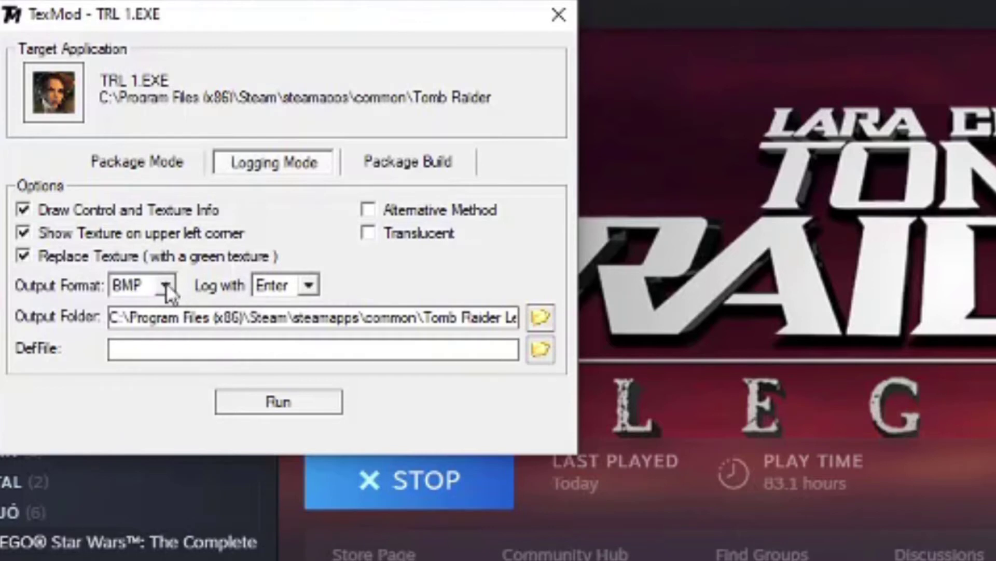
# Step: Set the logging output format to PNG and the logging key to F4
pyautogui.click(167, 287)
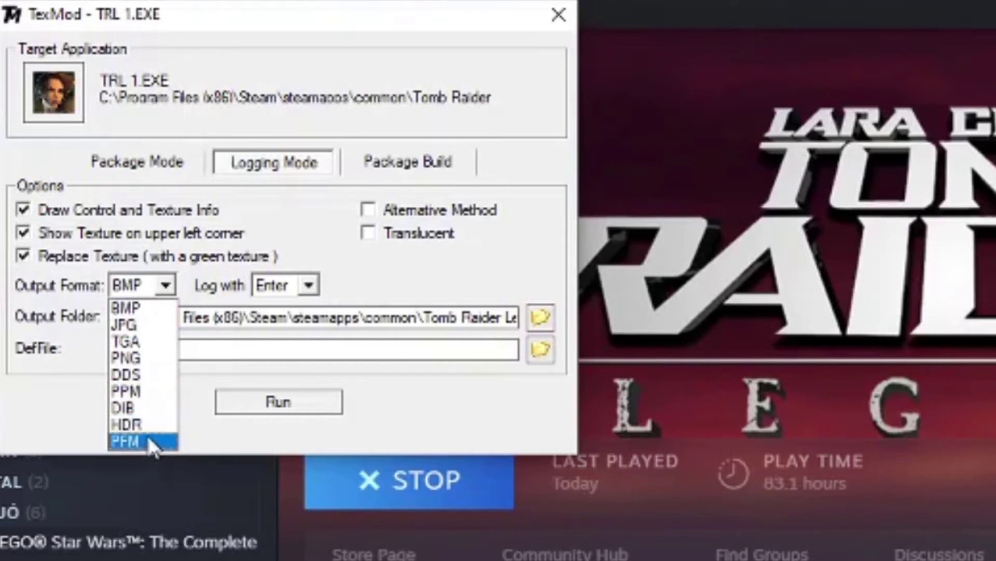
pyautogui.click(141, 363)
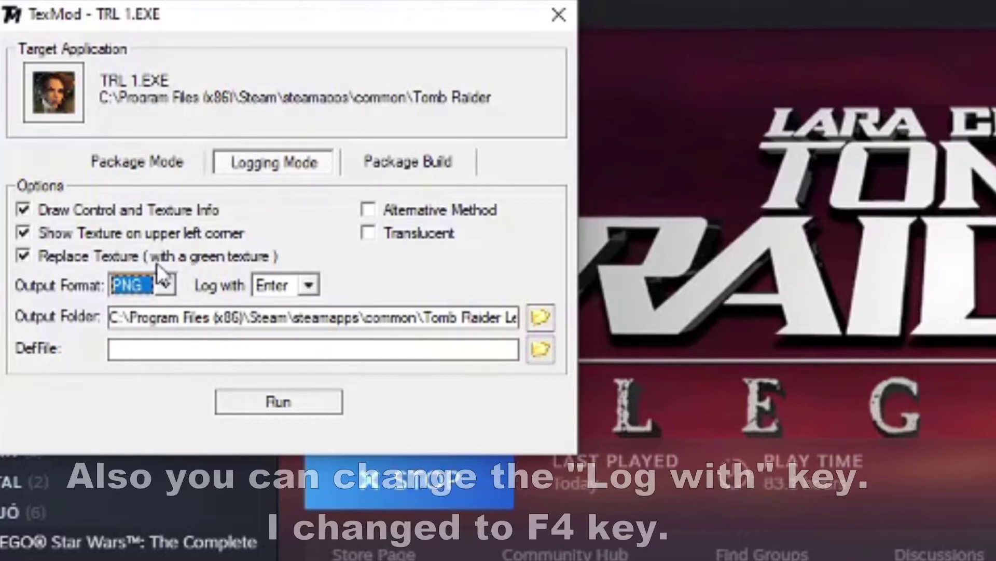
pyautogui.click(310, 286)
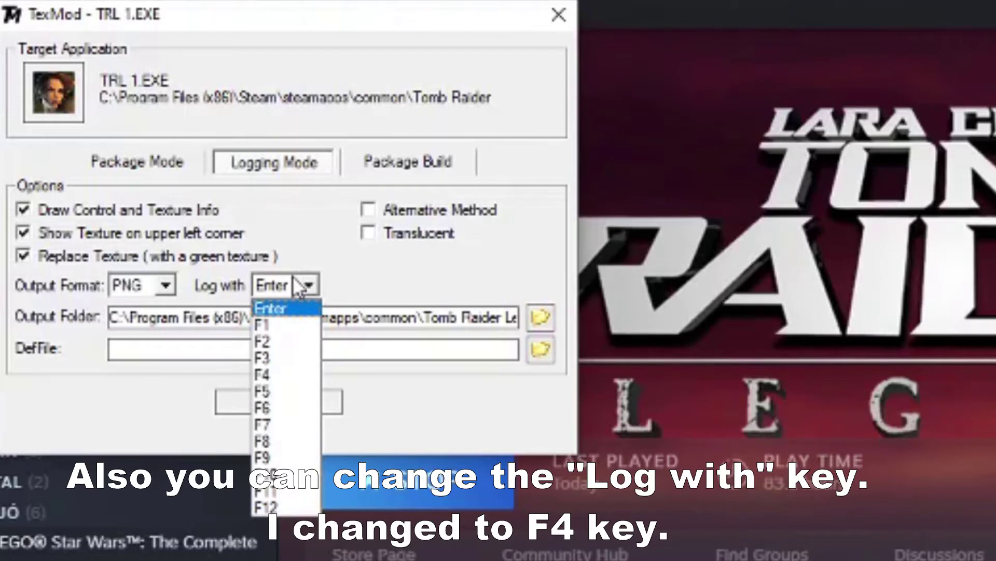
pyautogui.click(273, 375)
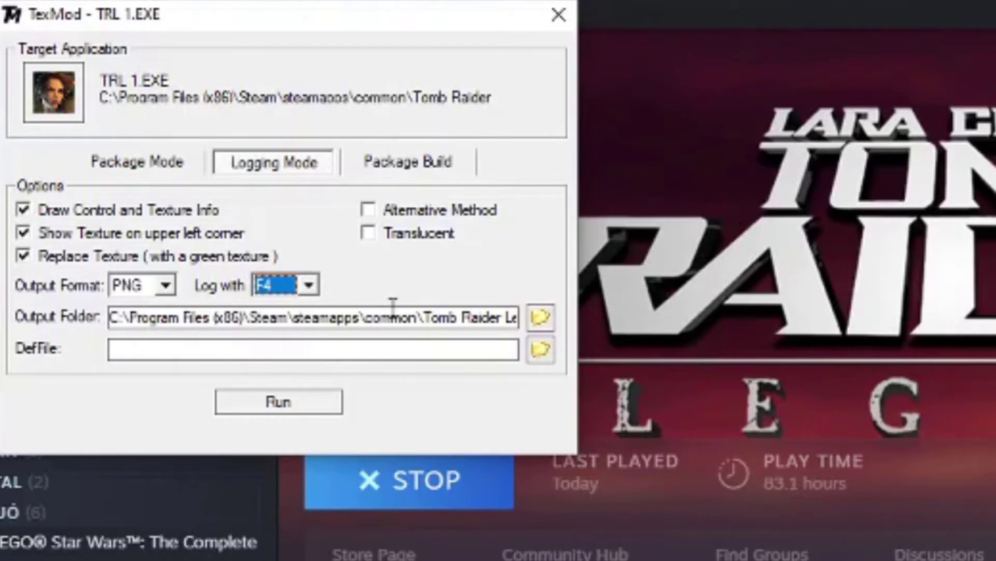
# Step: Set the logging output folder to Documents\Legend Mods\Classic Pink
pyautogui.click(542, 318)
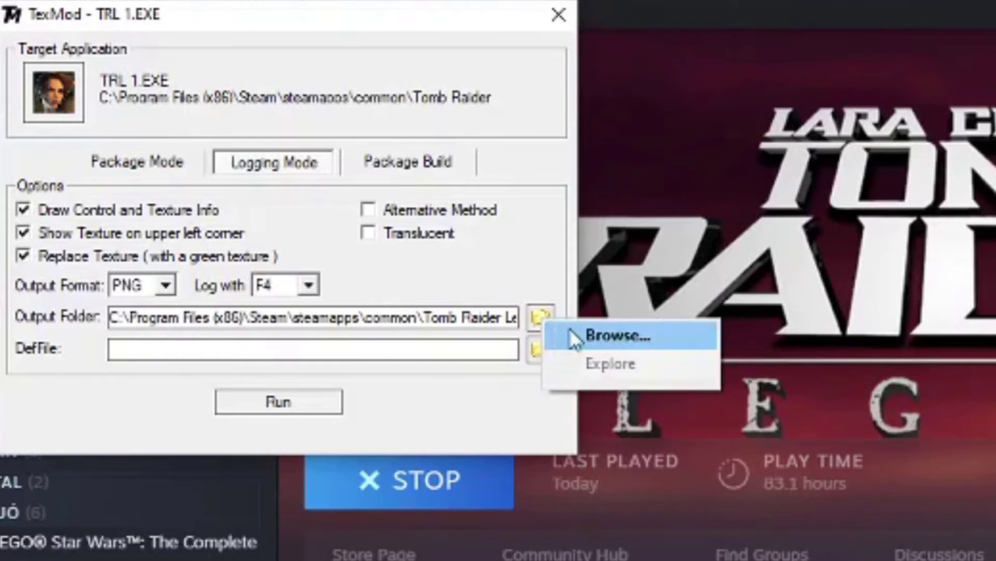
pyautogui.click(575, 337)
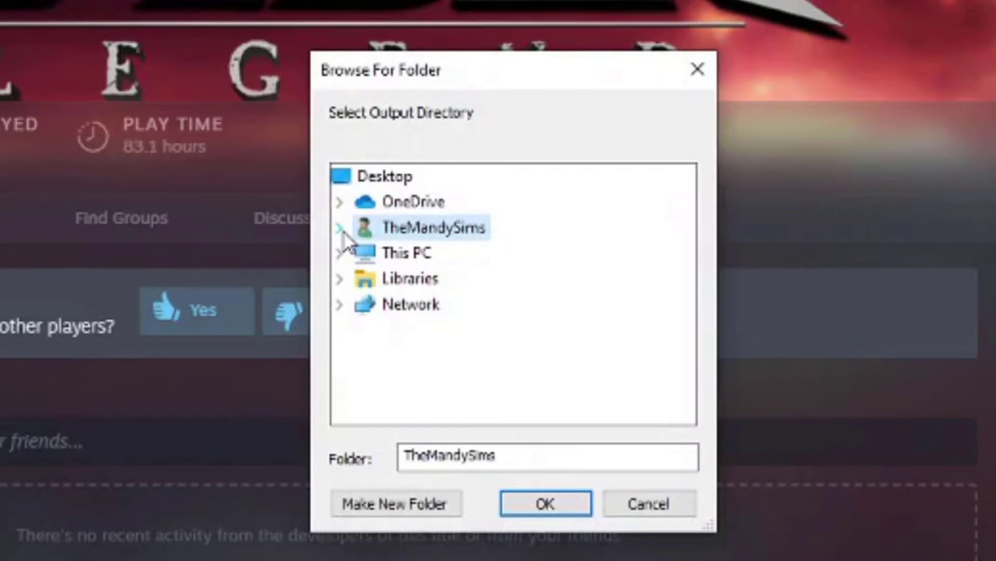
pyautogui.click(340, 229)
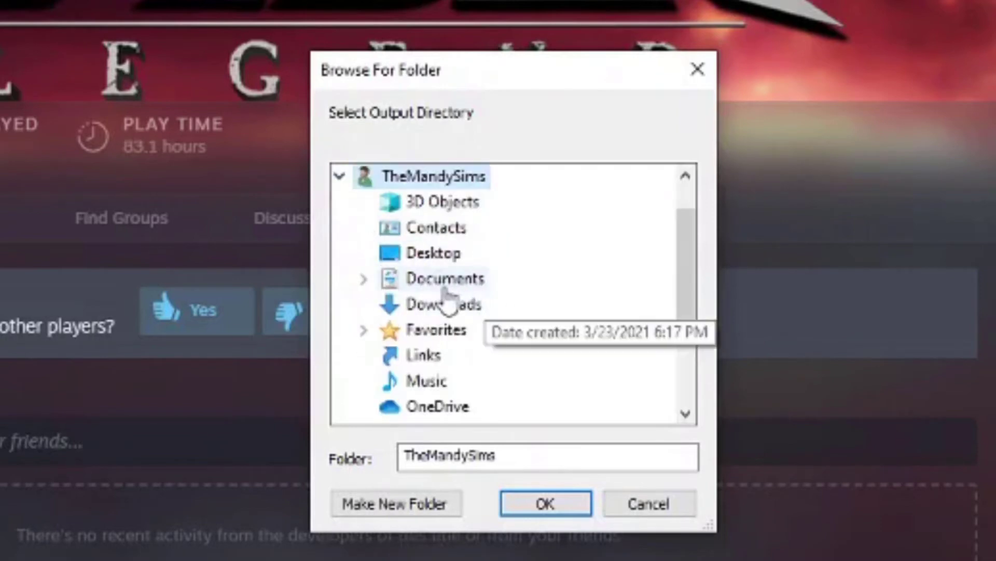
pyautogui.doubleClick(397, 280)
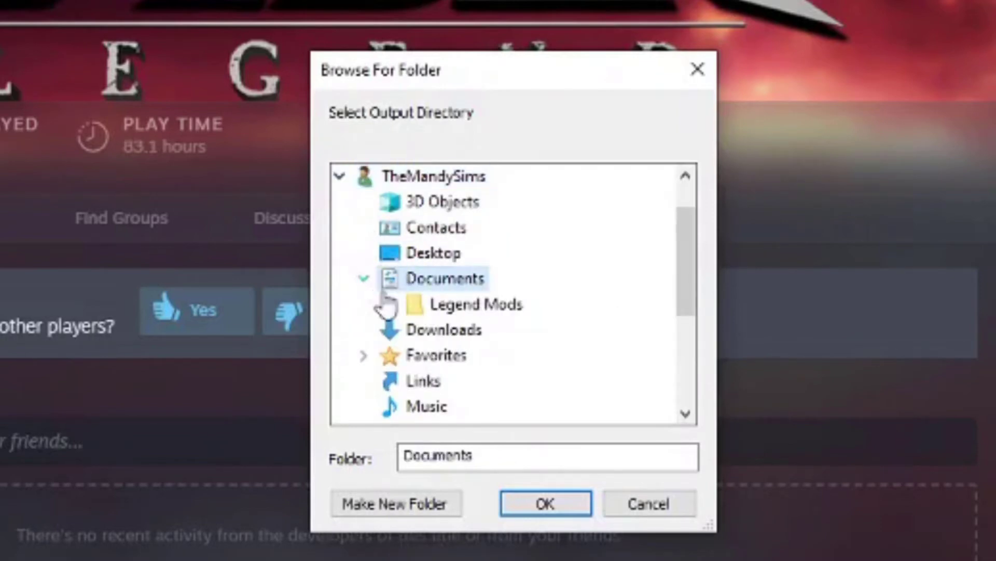
pyautogui.doubleClick(465, 306)
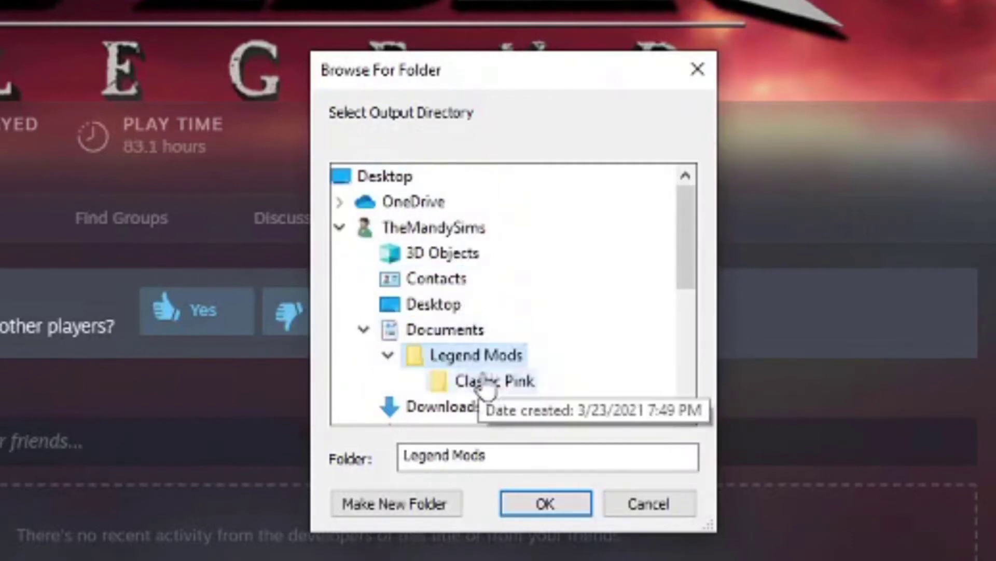
pyautogui.click(475, 383)
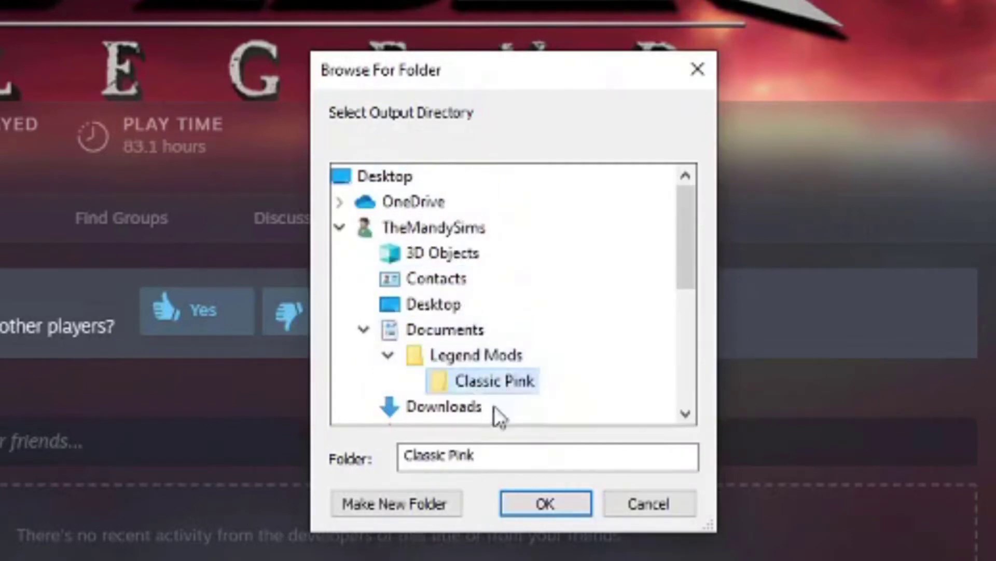
pyautogui.click(541, 516)
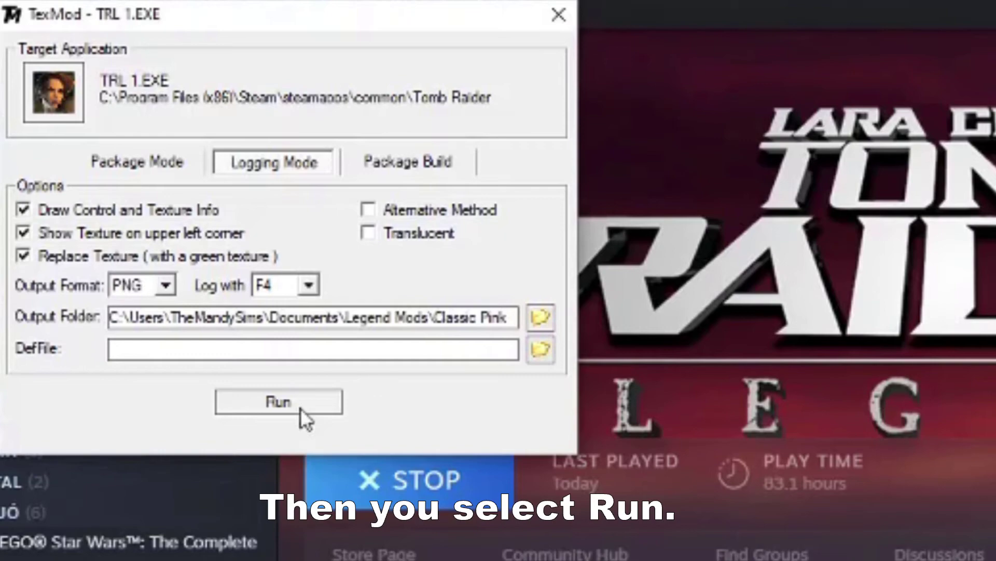
# Step: Start the game with texture logging and open Extras > outfit selection
pyautogui.click(311, 409)
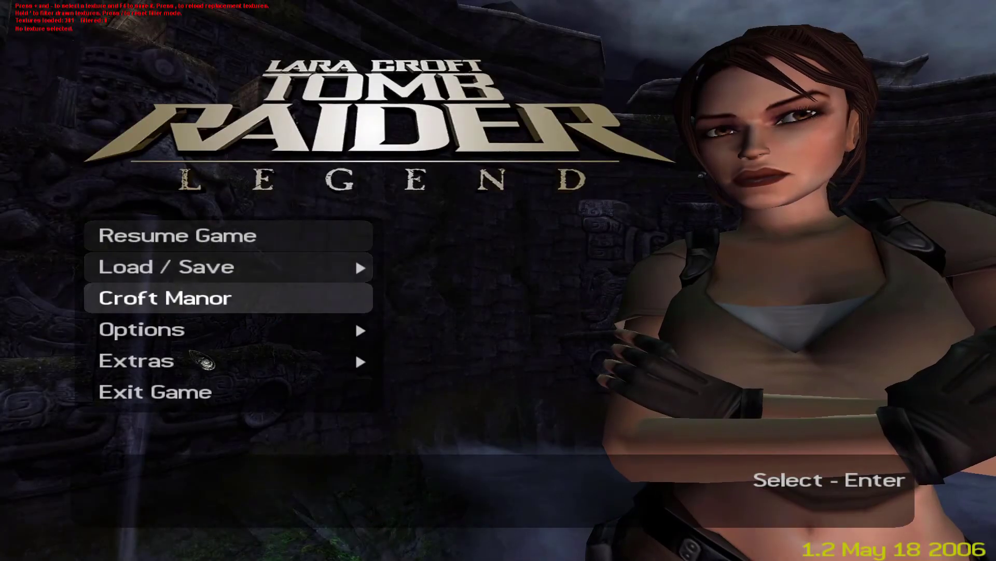
pyautogui.click(151, 359)
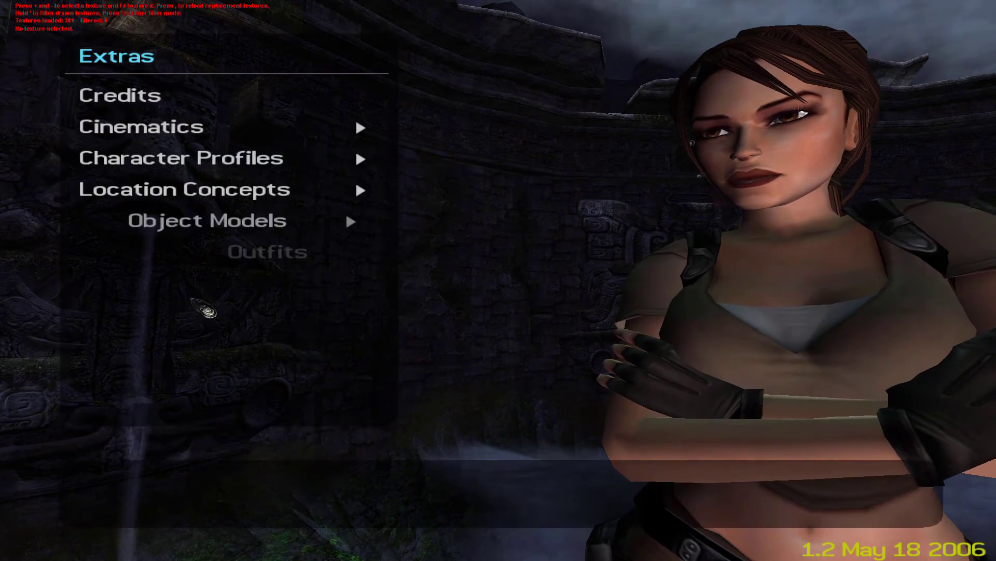
pyautogui.click(140, 253)
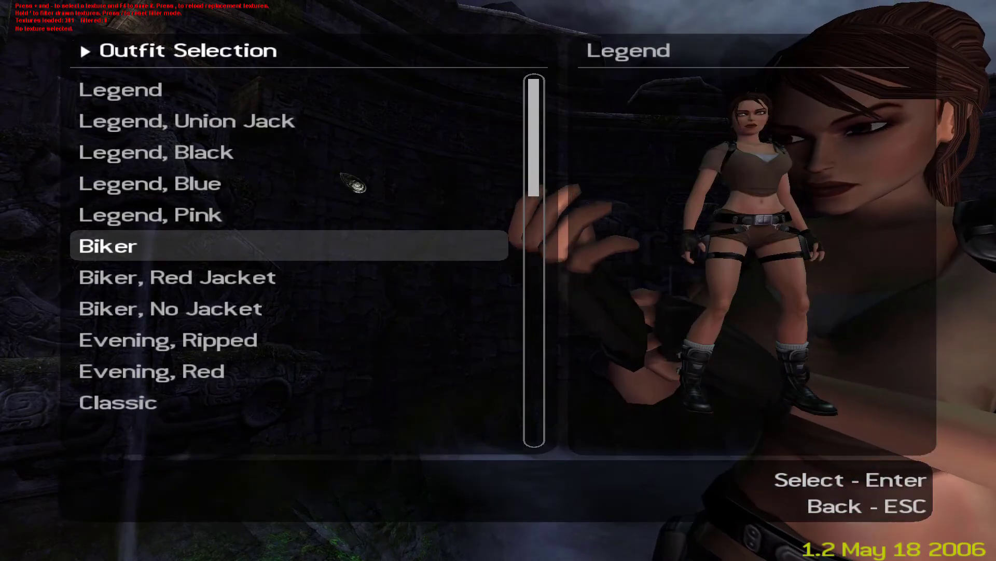
pyautogui.scroll(-4, 140, 258)
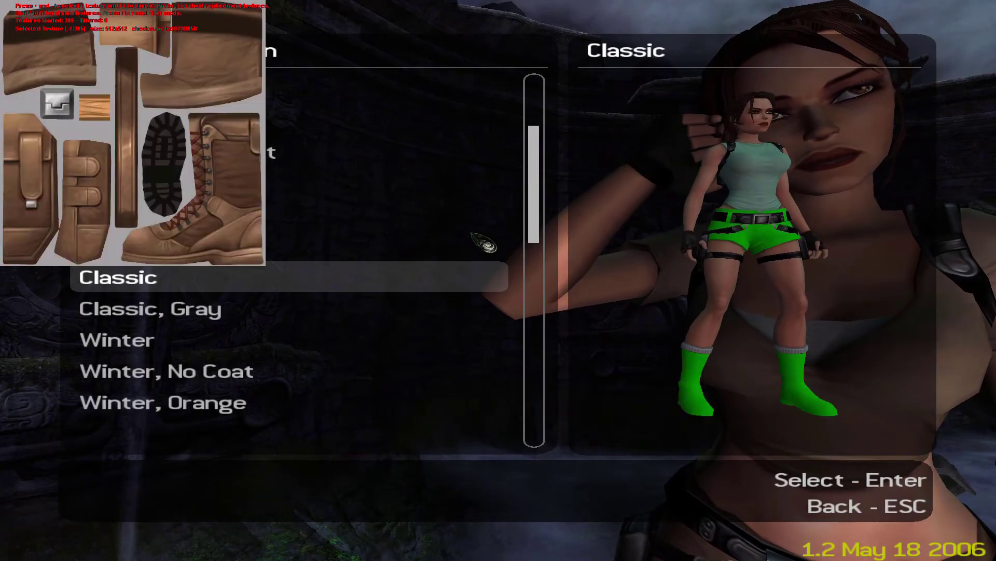
pyautogui.press('KP_Subtract')
# Step: Cycle textures with keypad +/- to the green top, then Esc out of the outfit list
pyautogui.press('KP_Add')
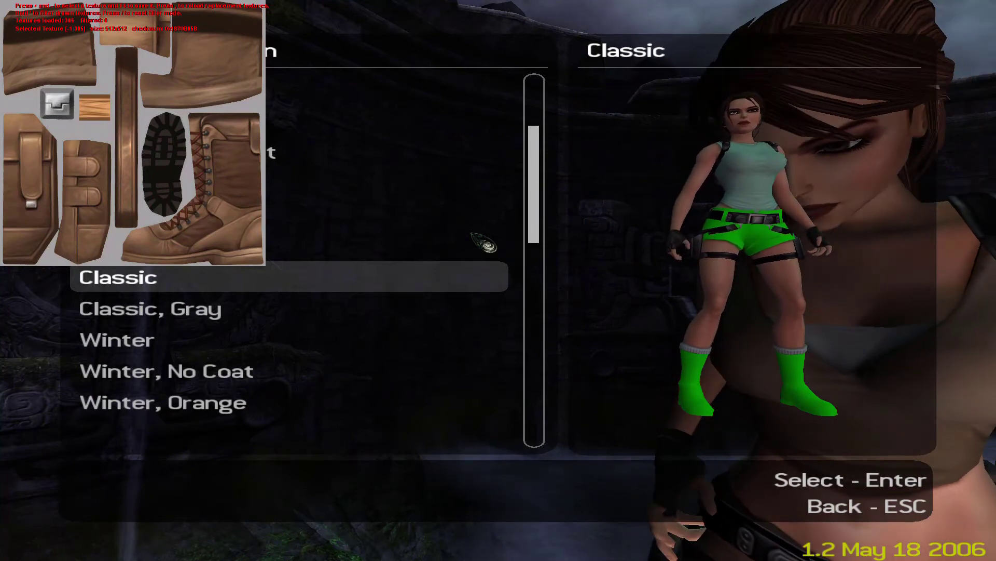
pyautogui.press('KP_Subtract')
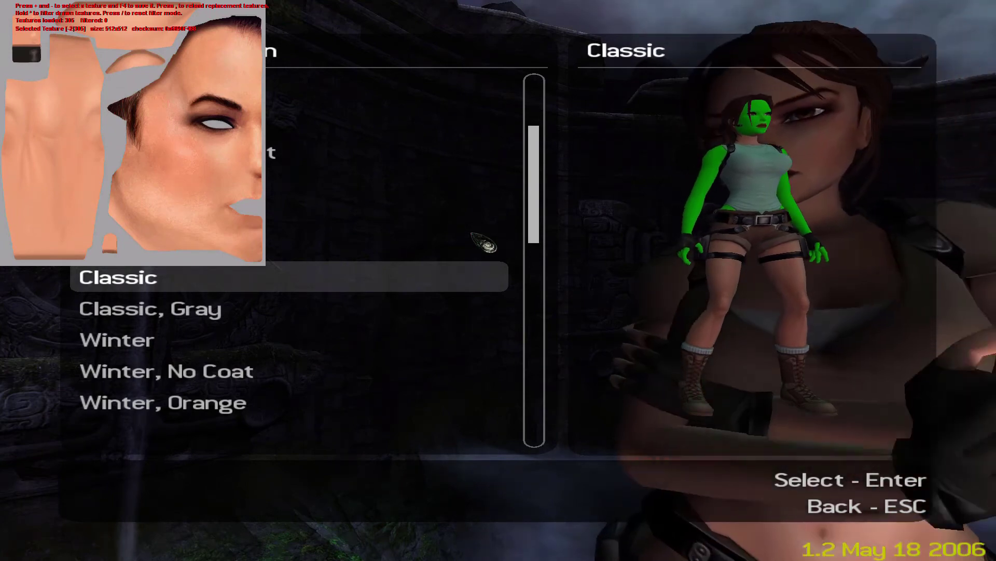
pyautogui.press('KP_Subtract')
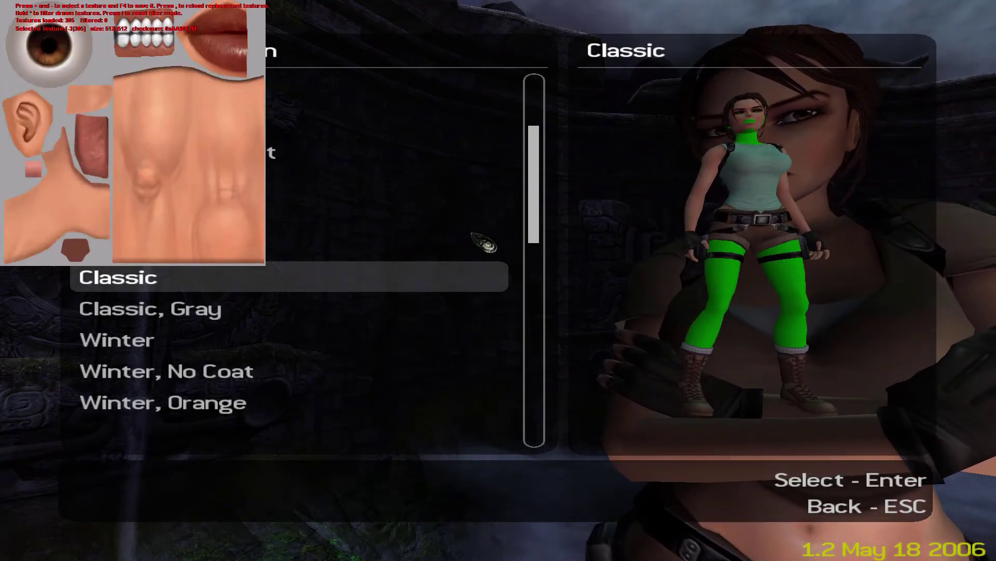
pyautogui.press('KP_Subtract')
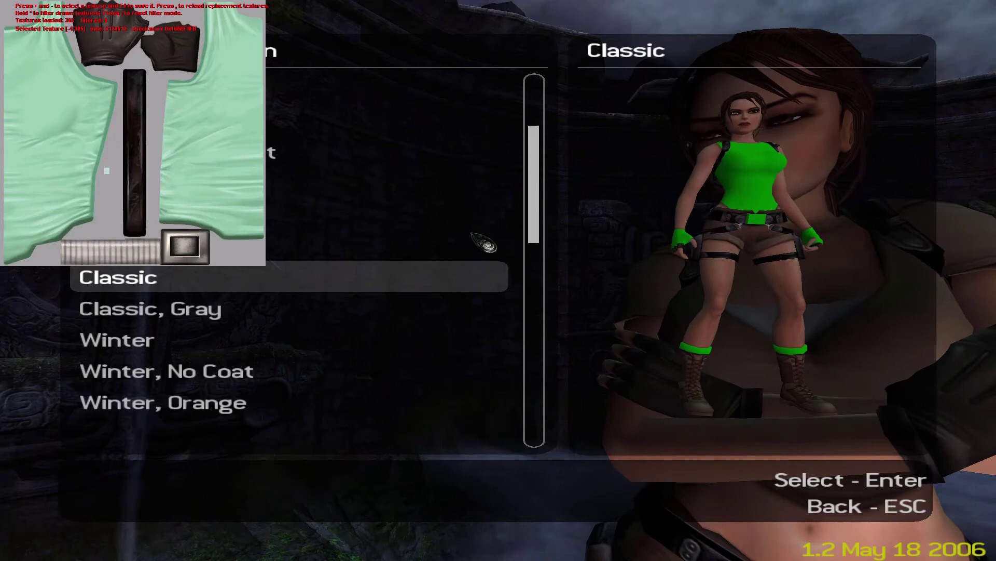
pyautogui.press('KP_Subtract')
pyautogui.press('KP_Subtract')
pyautogui.press('KP_Subtract')
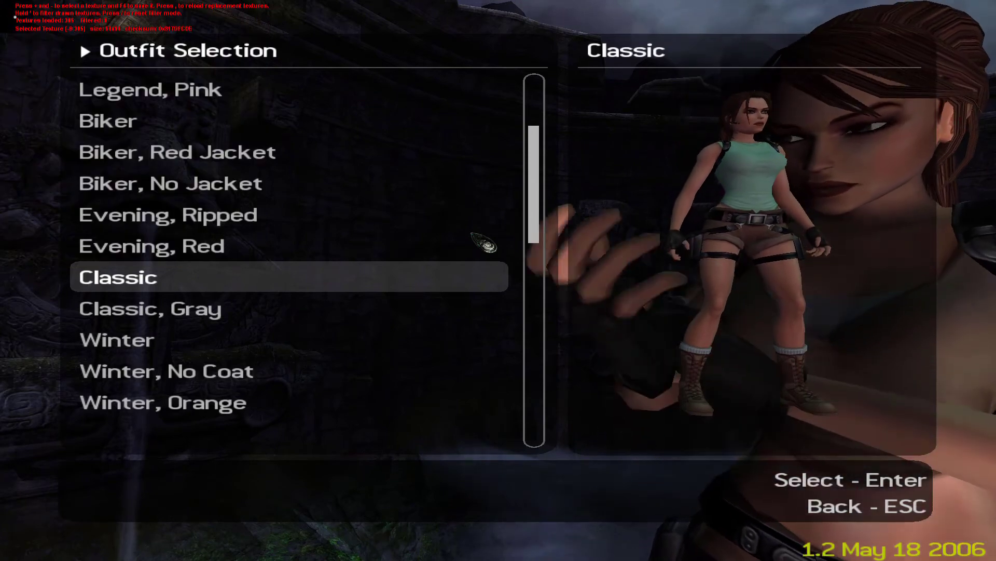
pyautogui.press('KP_Add')
pyautogui.press('KP_Add')
pyautogui.press('KP_Add')
pyautogui.press('Escape')
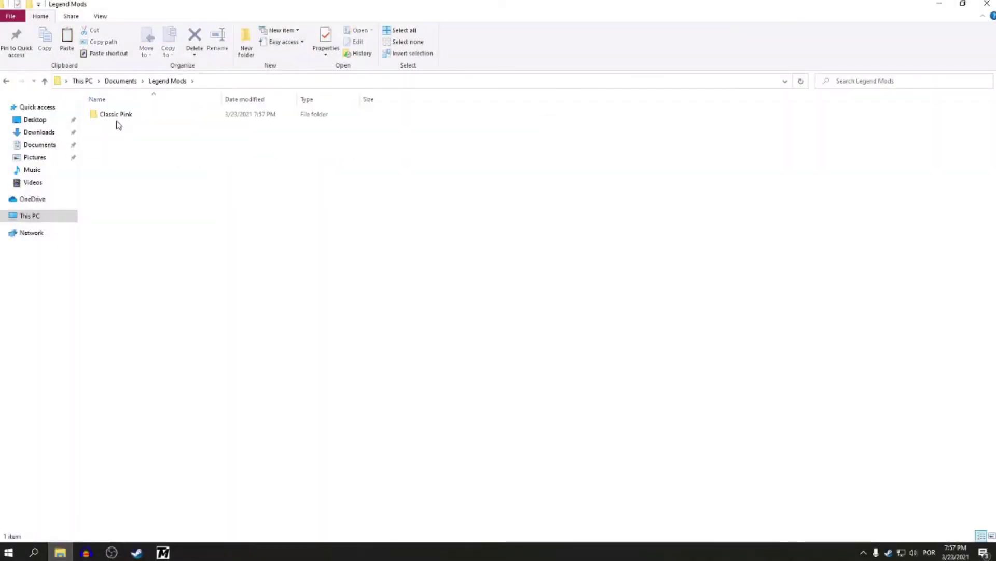
# Step: Open the Classic Pink folder and view the green vest texture TRL 1.EXE_0x165EF4F8.png in Photos
pyautogui.doubleClick(117, 117)
pyautogui.doubleClick(181, 137)
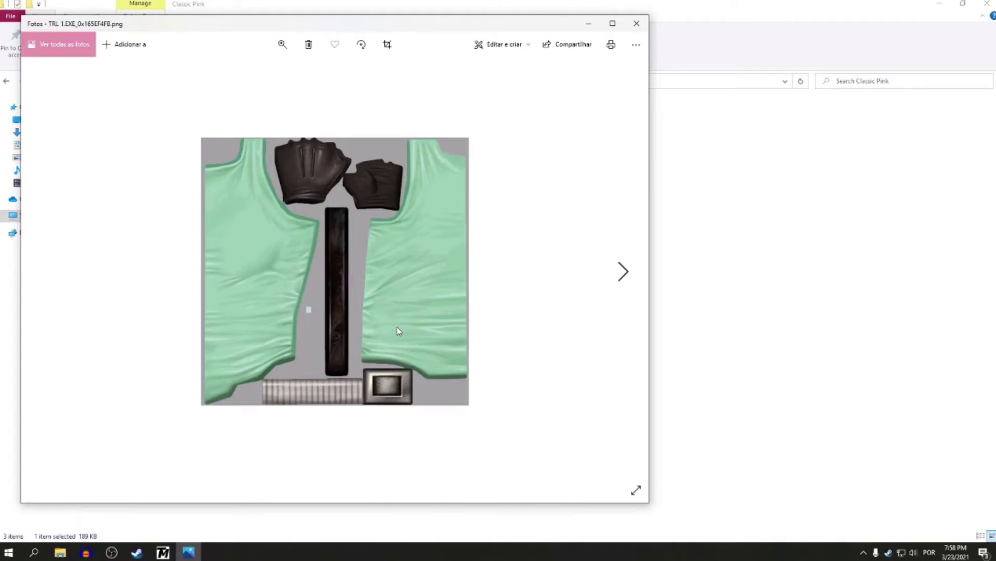
pyautogui.click(611, 275)
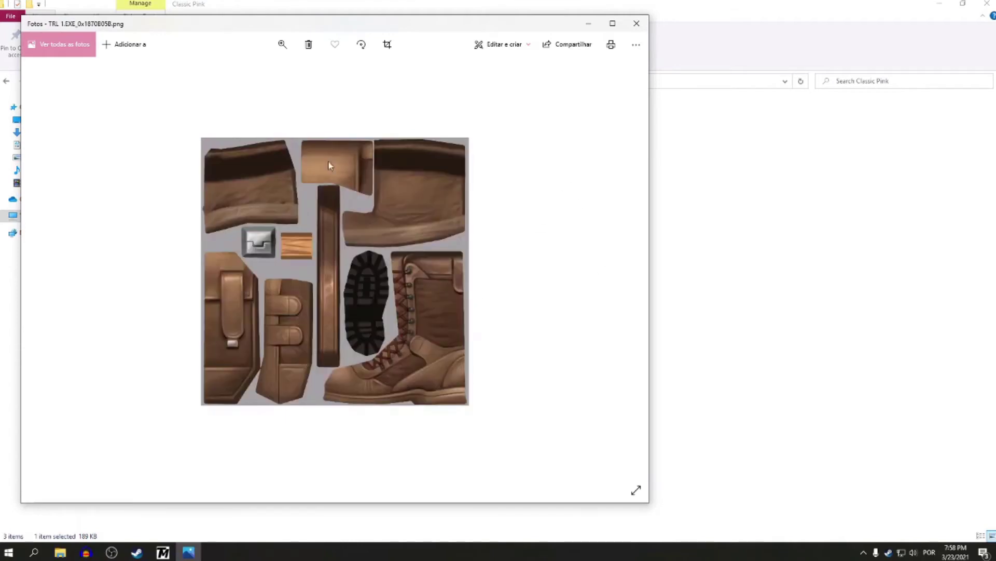
pyautogui.click(49, 268)
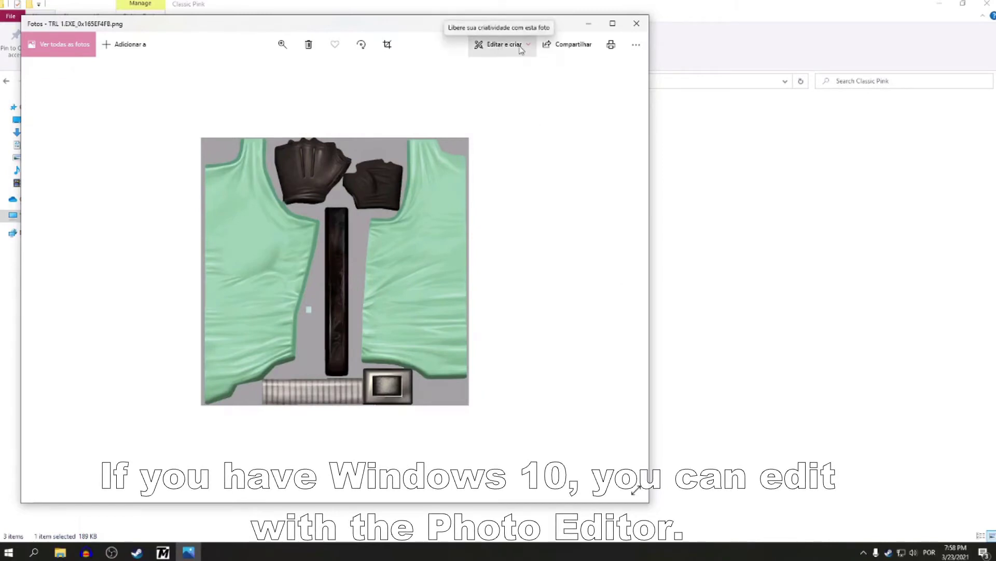
pyautogui.click(521, 50)
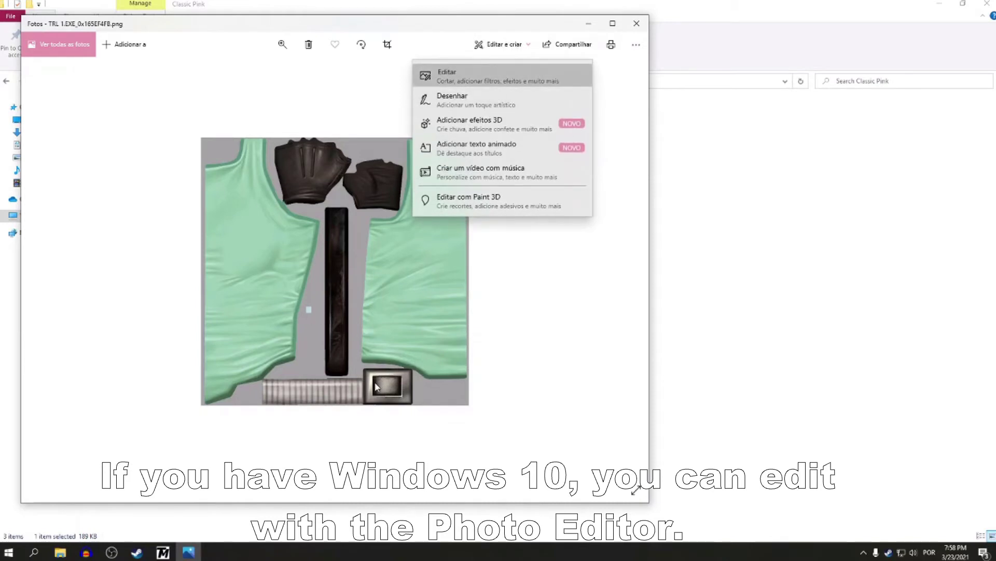
pyautogui.press('Return')
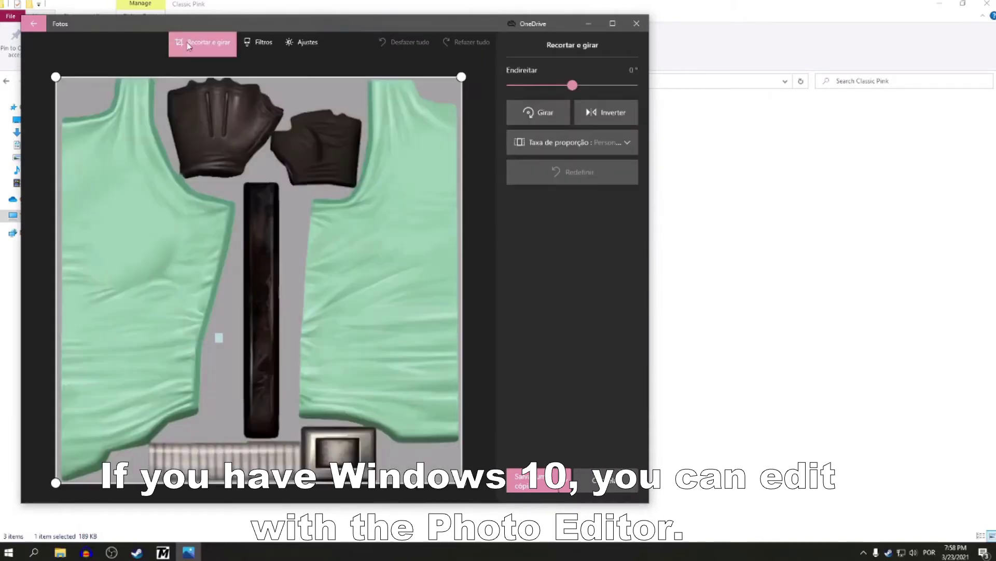
pyautogui.click(274, 46)
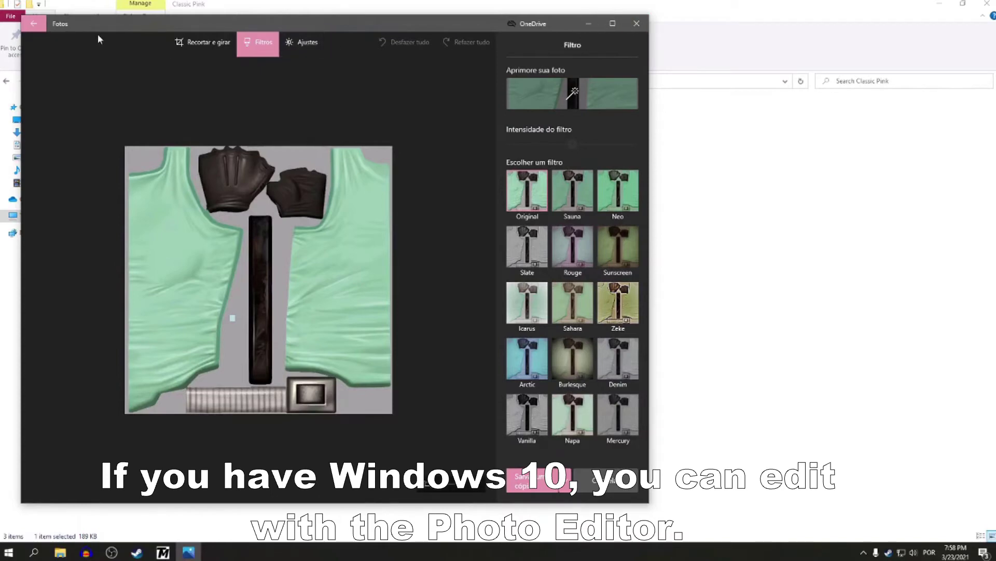
pyautogui.click(39, 29)
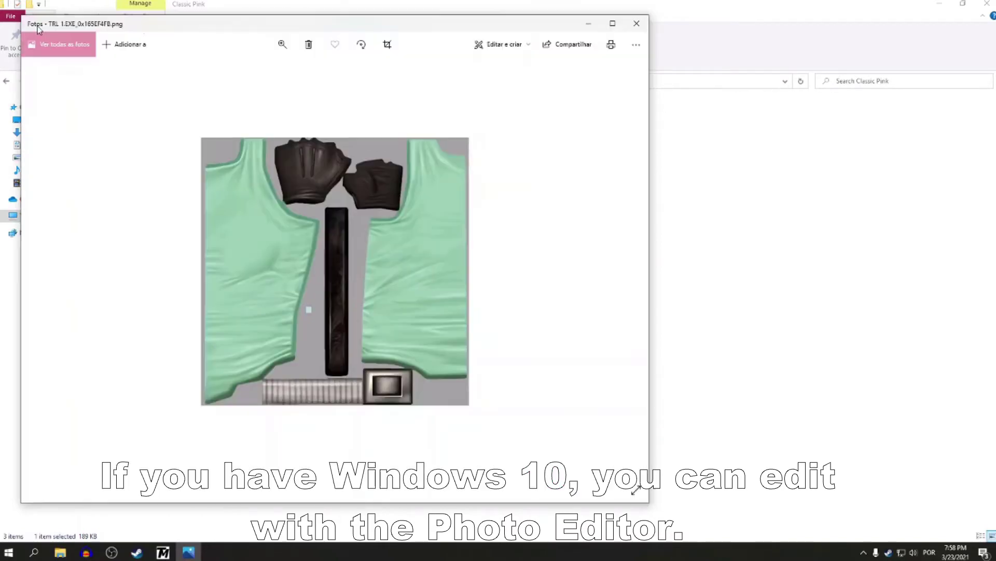
# Step: Close Photos and launch Paint from Windows search
pyautogui.click(637, 23)
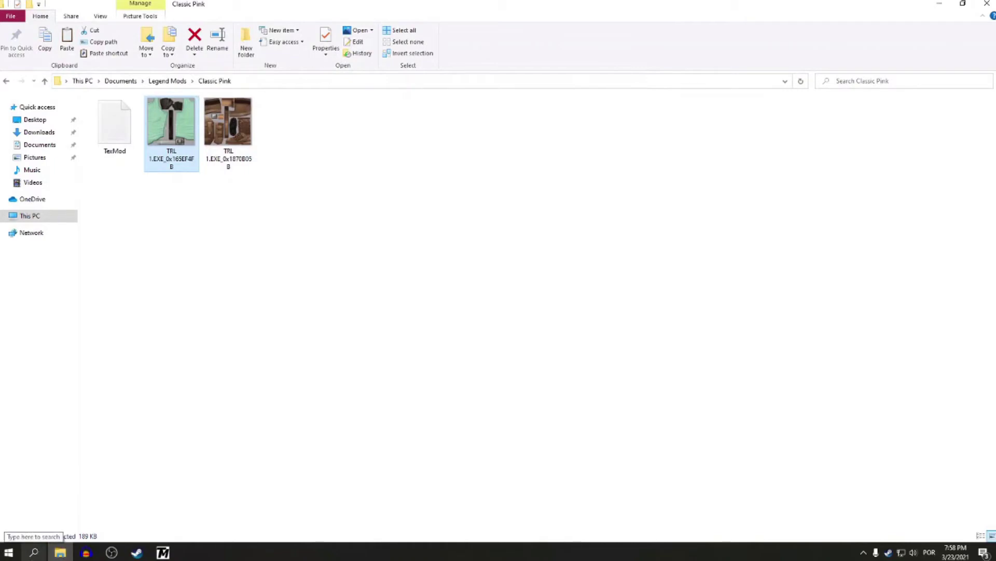
pyautogui.click(34, 552)
pyautogui.write('paint')
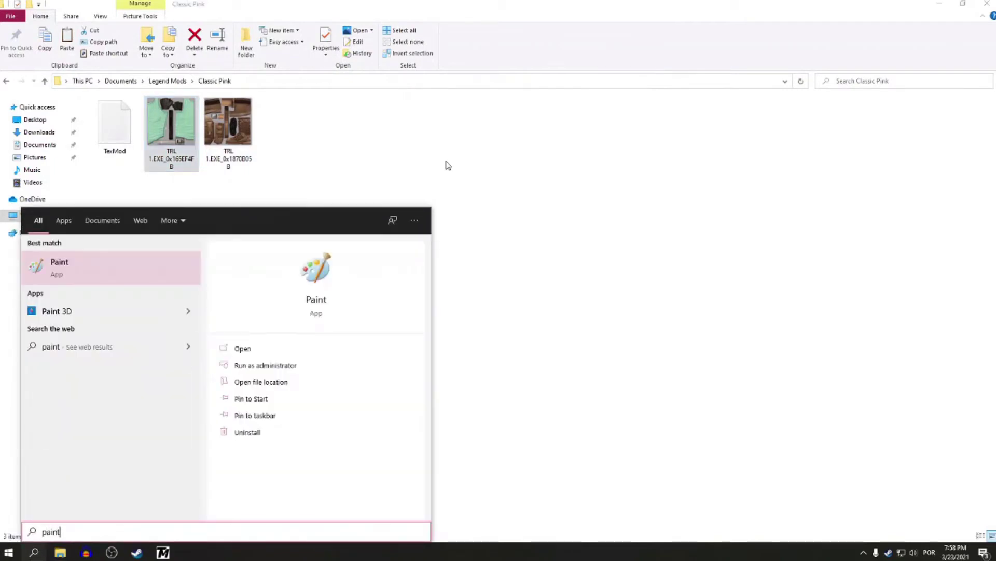
pyautogui.click(46, 271)
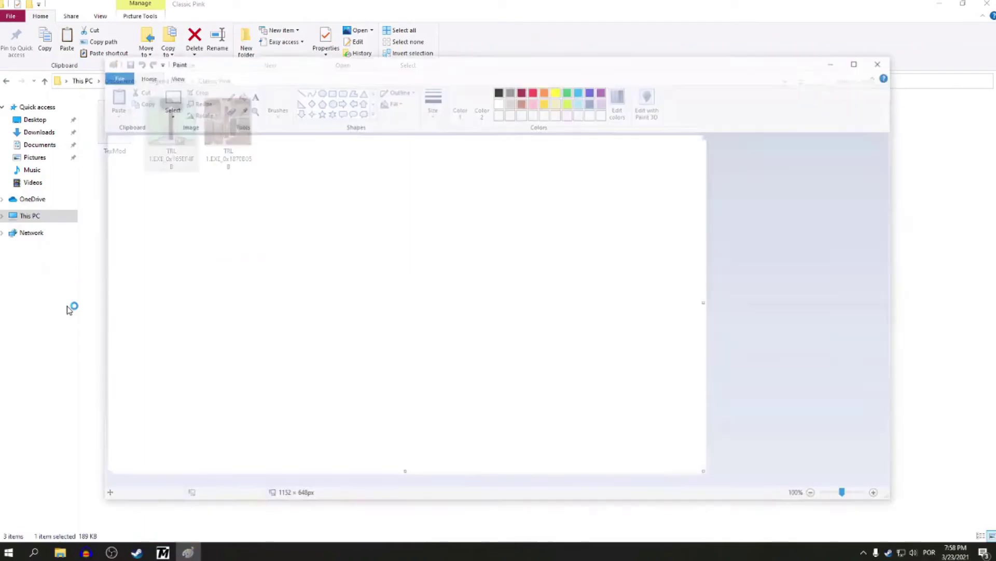
# Step: Maximize Paint and load the green vest texture TRL 1.EXE_0x165EF4F8 for editing
pyautogui.click(859, 61)
pyautogui.click(4, 16)
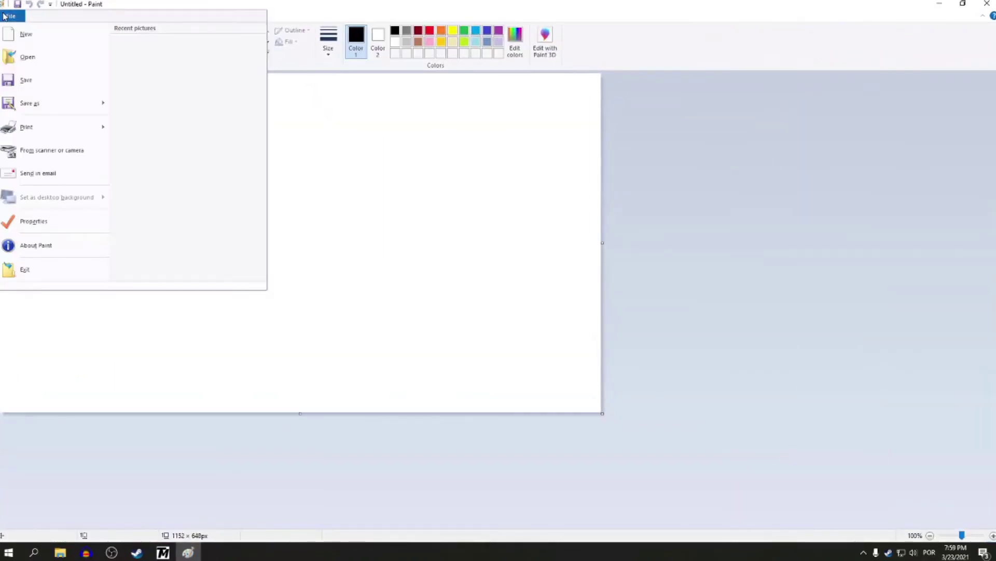
pyautogui.click(42, 63)
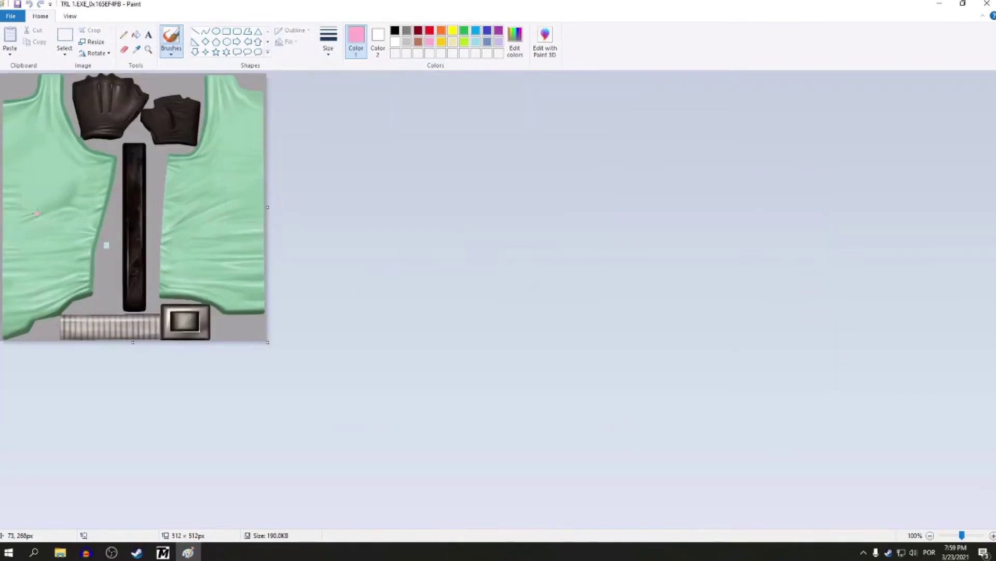
# Step: Brush pink over the left and right green vest panels, save the texture, and close Paint
pyautogui.moveTo(2, 107)
pyautogui.mouseDown()
pyautogui.moveTo(44, 78)
pyautogui.moveTo(83, 145)
pyautogui.moveTo(101, 228)
pyautogui.moveTo(33, 318)
pyautogui.moveTo(14, 115)
pyautogui.mouseUp()
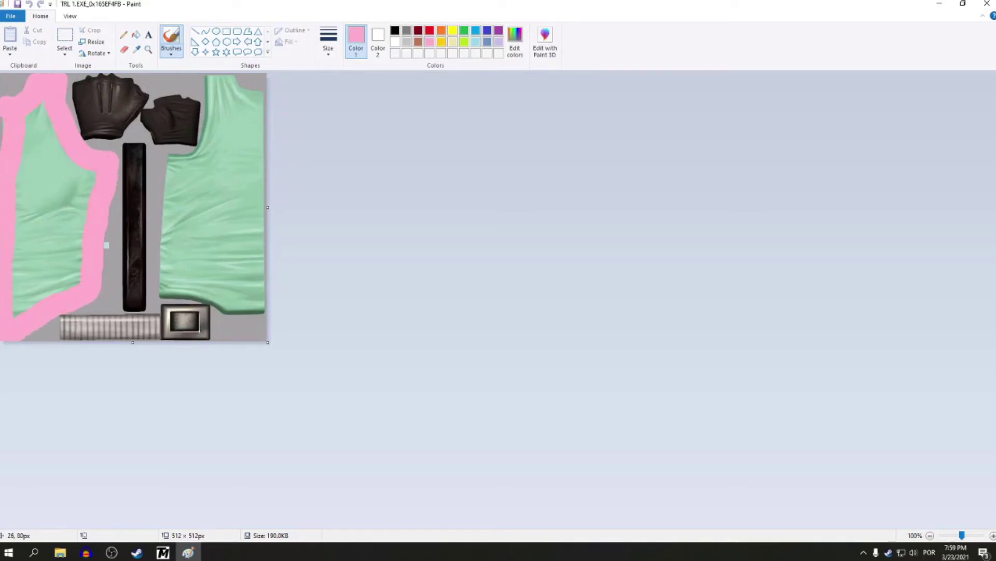
pyautogui.moveTo(21, 201)
pyautogui.mouseDown()
pyautogui.moveTo(75, 185)
pyautogui.moveTo(41, 212)
pyautogui.moveTo(57, 251)
pyautogui.mouseUp()
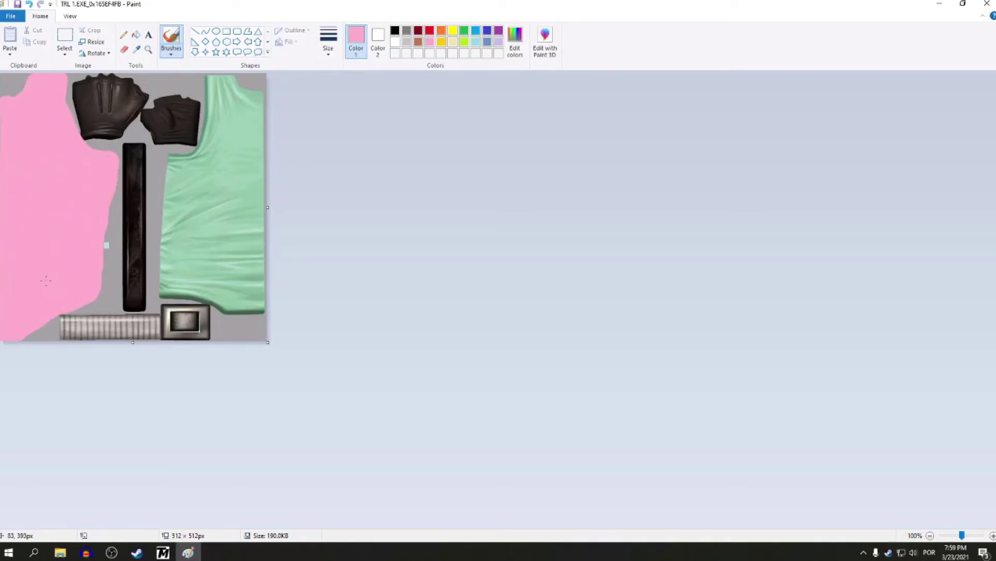
pyautogui.moveTo(163, 296)
pyautogui.mouseDown()
pyautogui.moveTo(172, 167)
pyautogui.moveTo(236, 78)
pyautogui.moveTo(257, 252)
pyautogui.moveTo(222, 297)
pyautogui.moveTo(190, 291)
pyautogui.moveTo(179, 218)
pyautogui.moveTo(234, 290)
pyautogui.moveTo(203, 229)
pyautogui.moveTo(242, 125)
pyautogui.mouseUp()
pyautogui.hotkey('ctrl', 's')
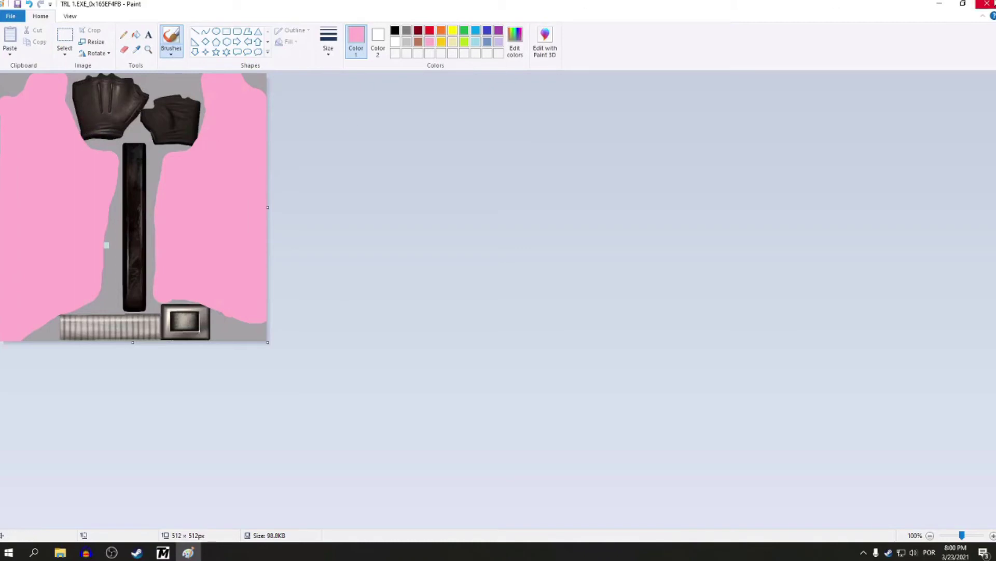
pyautogui.click(988, 4)
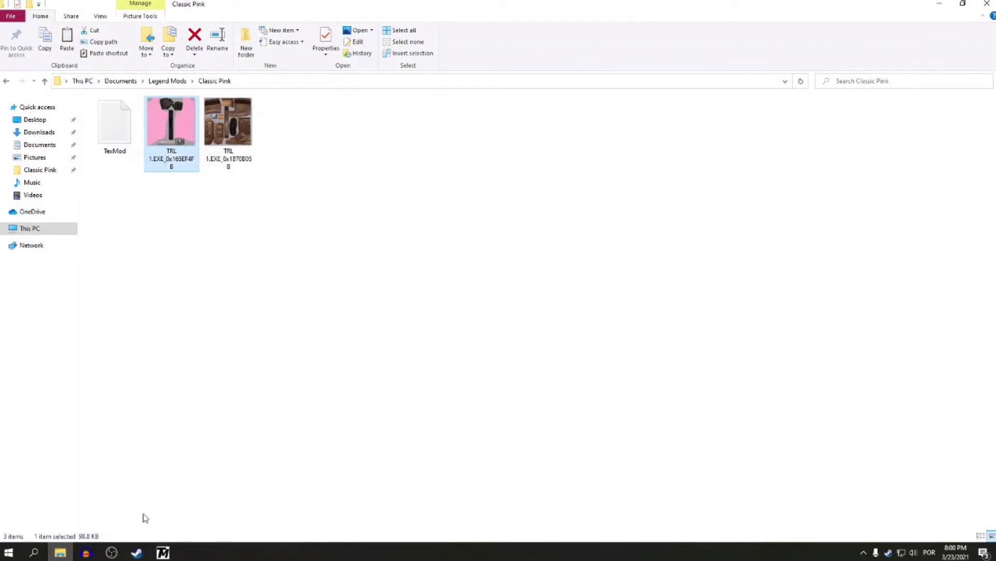
# Step: Switch TexMod to package building and browse for an existing definition file
pyautogui.click(163, 552)
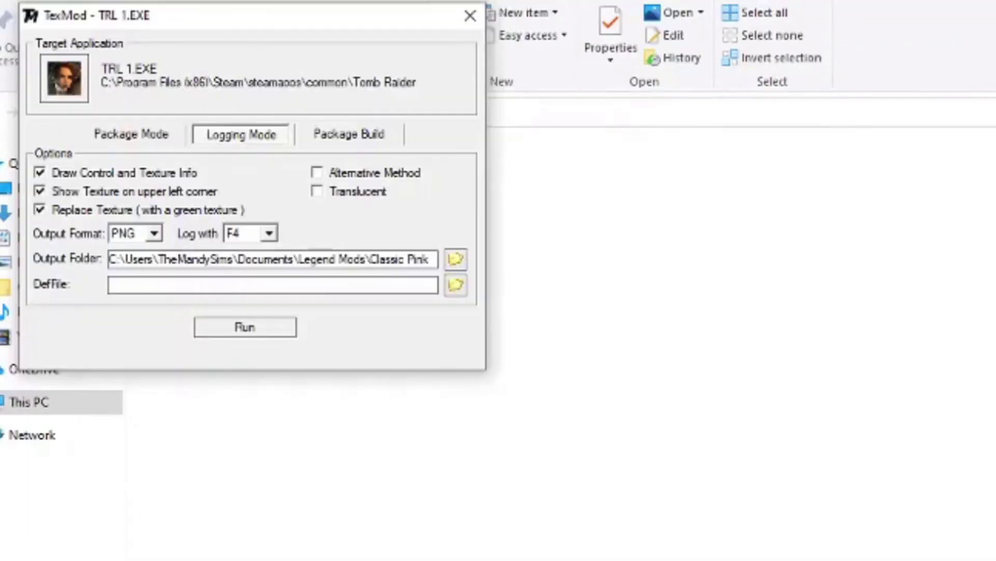
pyautogui.click(374, 136)
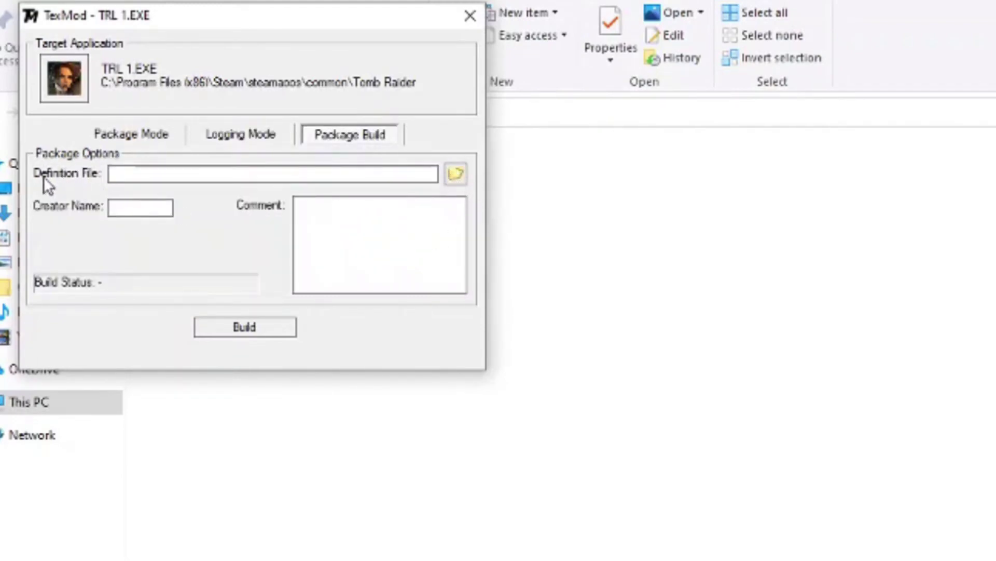
pyautogui.click(460, 175)
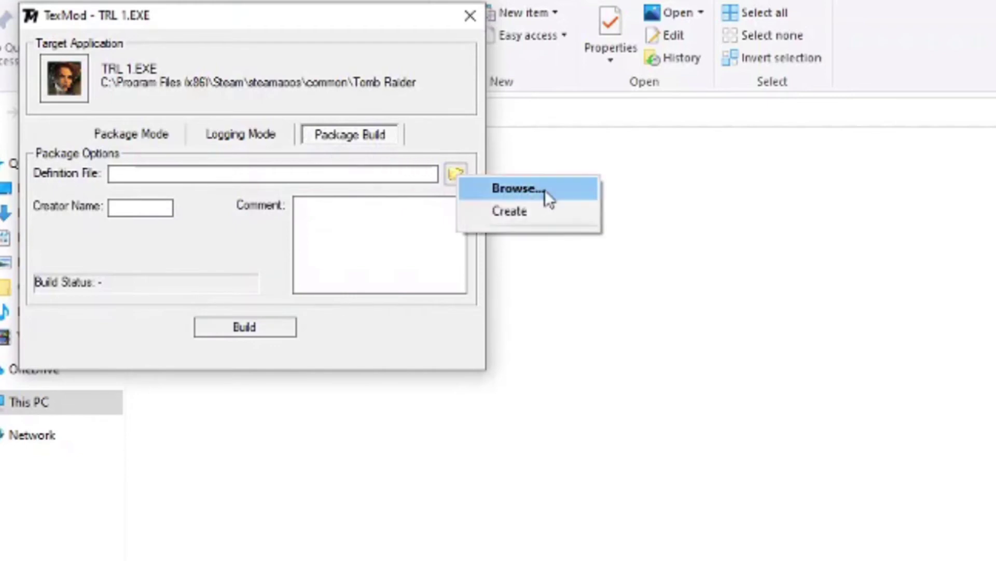
pyautogui.click(535, 191)
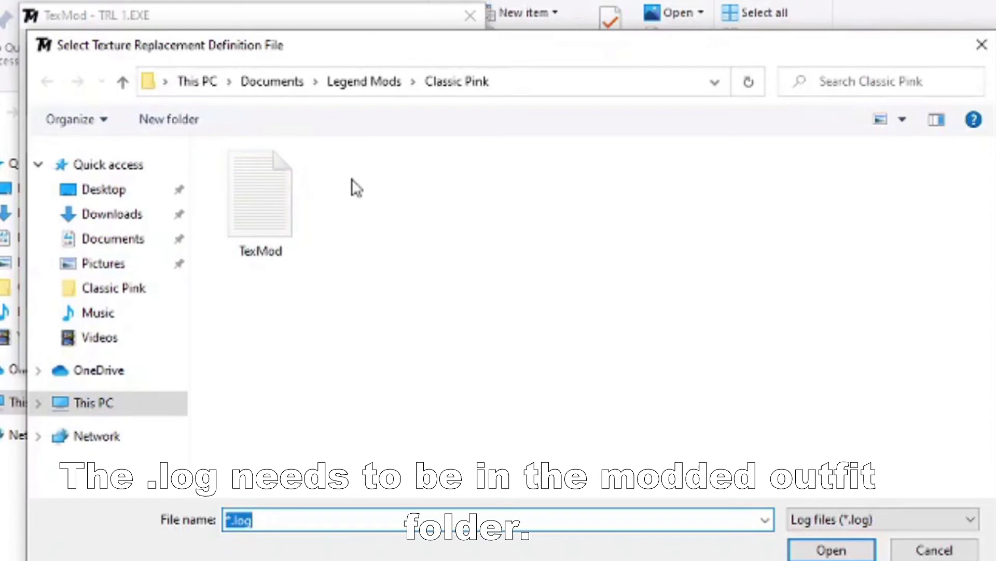
# Step: Use TexMod.log from Documents\Legend Mods\Classic Pink as the definition file and enter the creator name
pyautogui.click(124, 240)
pyautogui.doubleClick(278, 181)
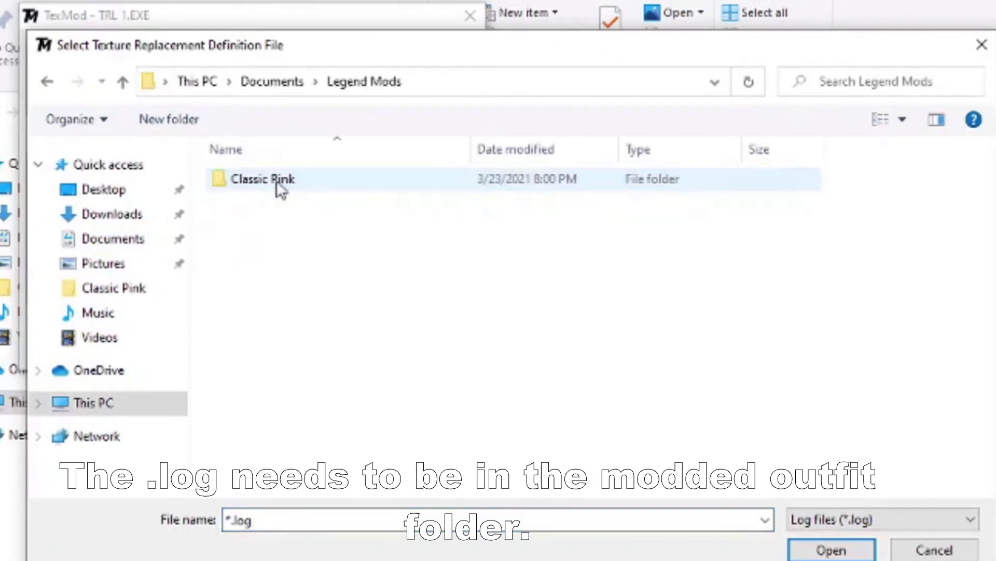
pyautogui.doubleClick(263, 181)
pyautogui.doubleClick(257, 200)
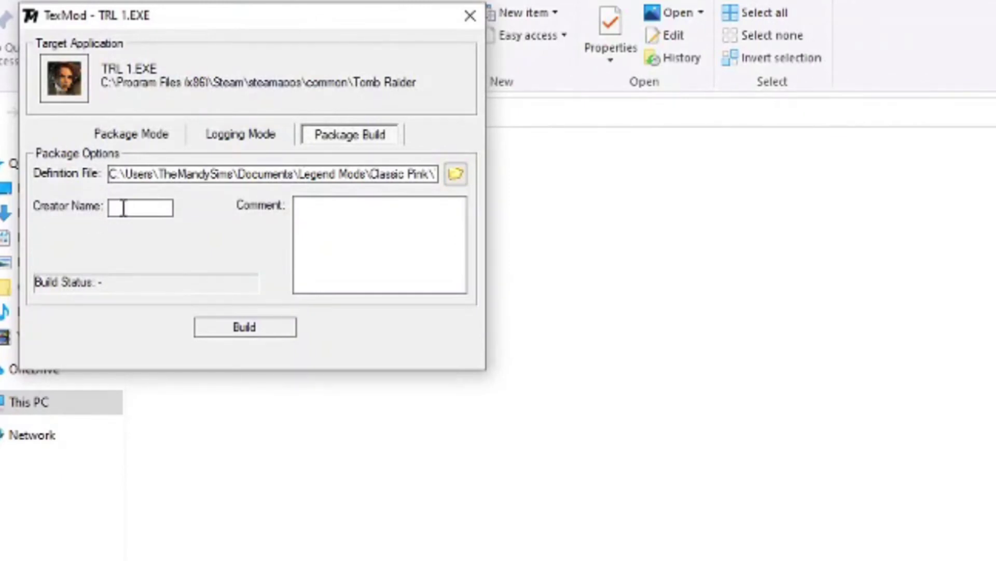
pyautogui.click(124, 207)
pyautogui.write('Them')
pyautogui.write('andyS')
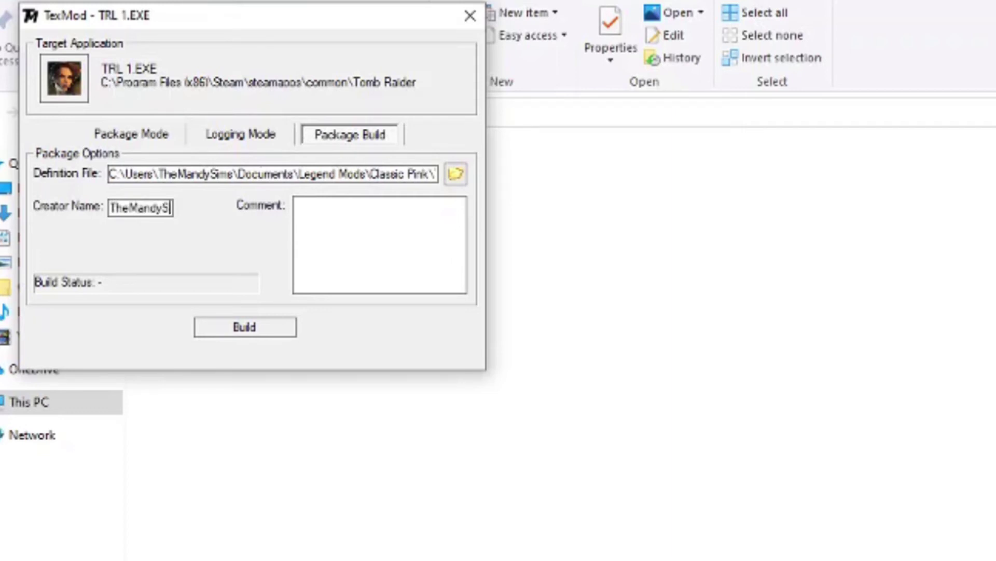
pyautogui.write('ims')
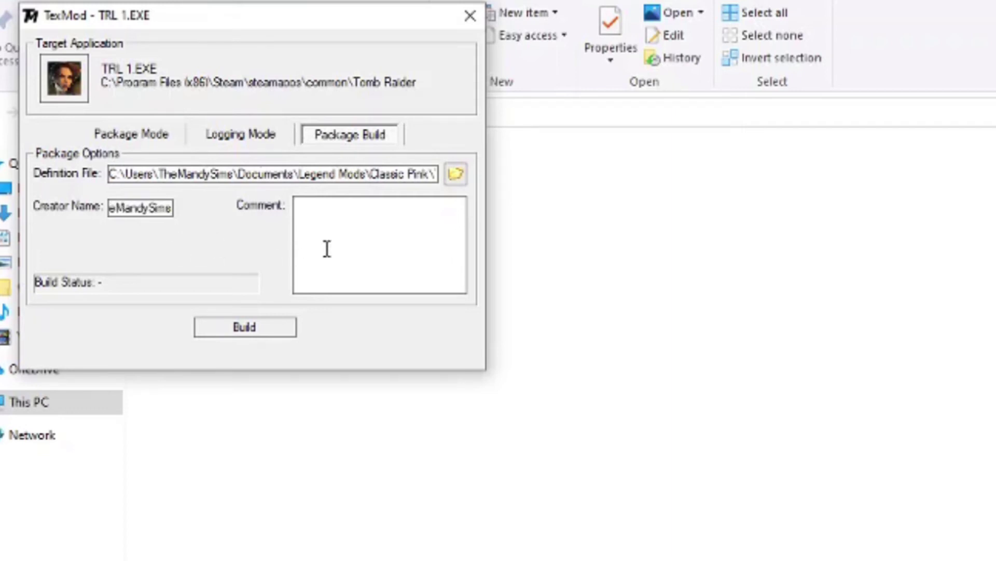
pyautogui.write('a tutorial outfit :)')
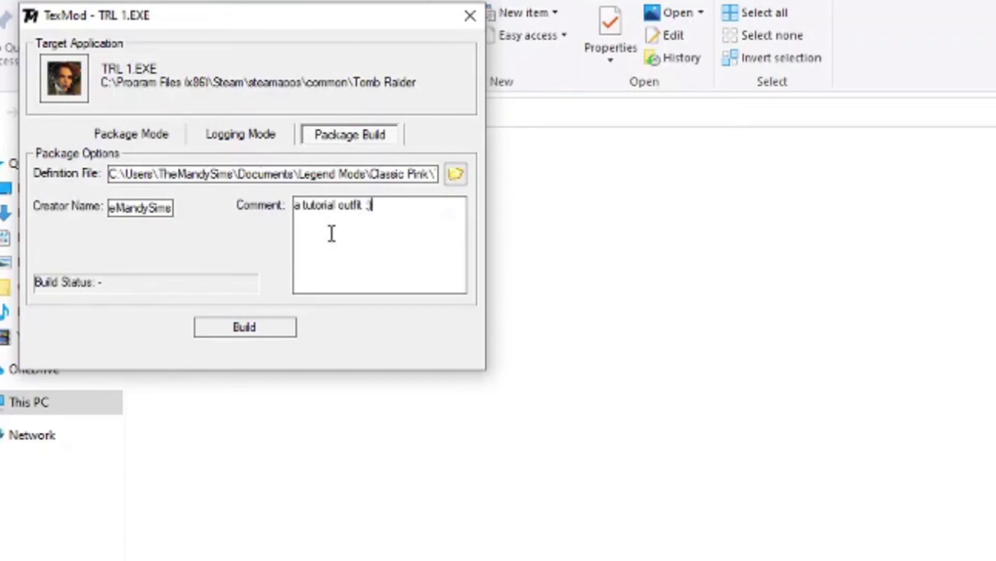
# Step: Build the package and save it as Classic Pink in Documents\Legend Mods\Classic Pink
pyautogui.click(270, 329)
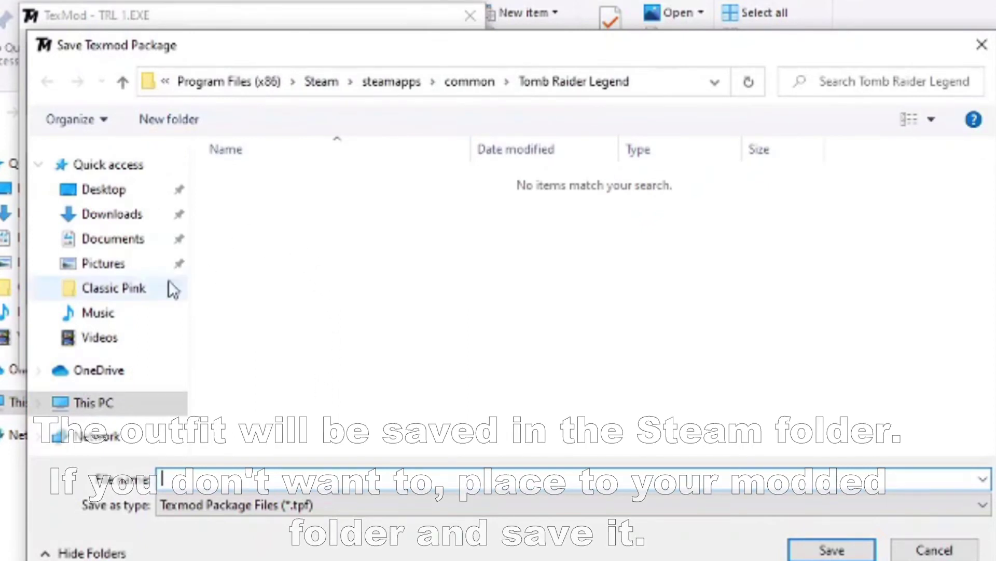
pyautogui.click(122, 241)
pyautogui.doubleClick(265, 182)
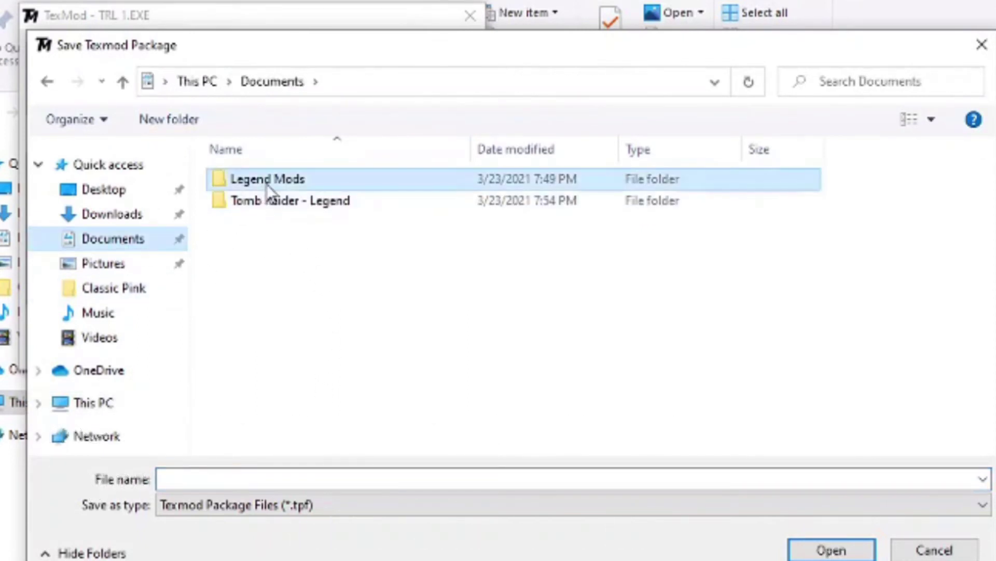
pyautogui.doubleClick(267, 183)
pyautogui.click(282, 475)
pyautogui.write('Classic Pink')
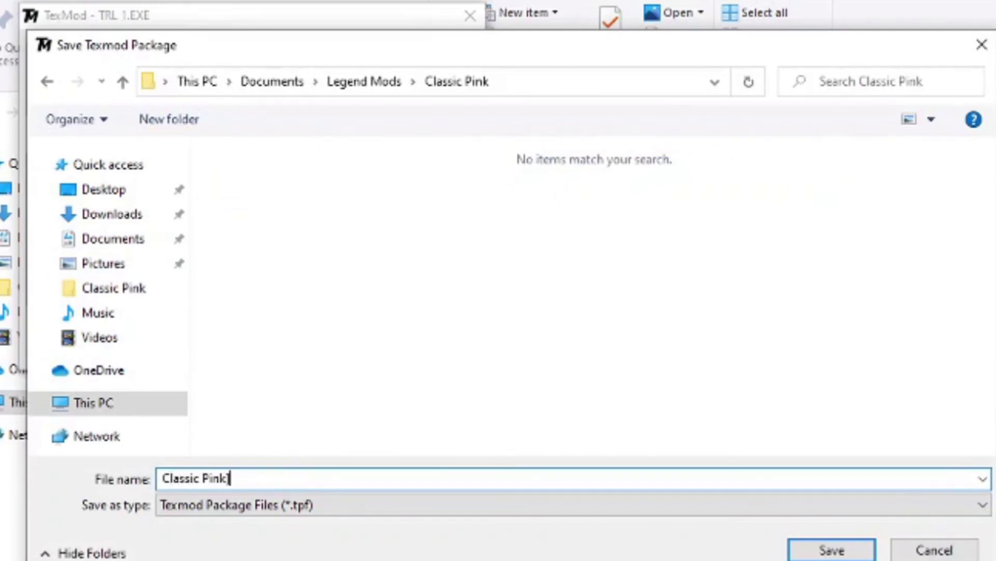
pyautogui.press('Return')
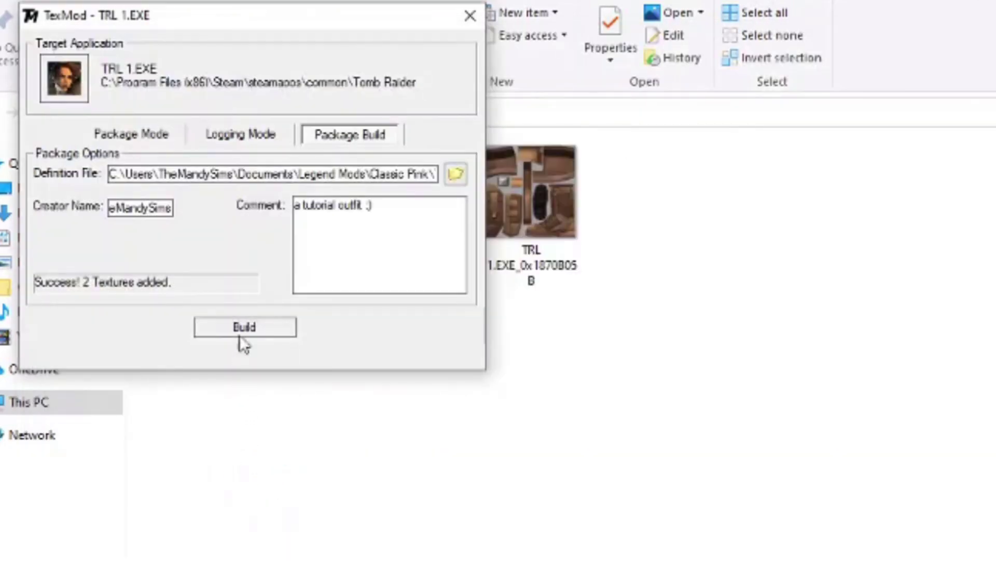
# Step: In Package Mode, browse to Documents\Legend Mods\Classic Pink to find Classic Pink.tpf
pyautogui.click(141, 136)
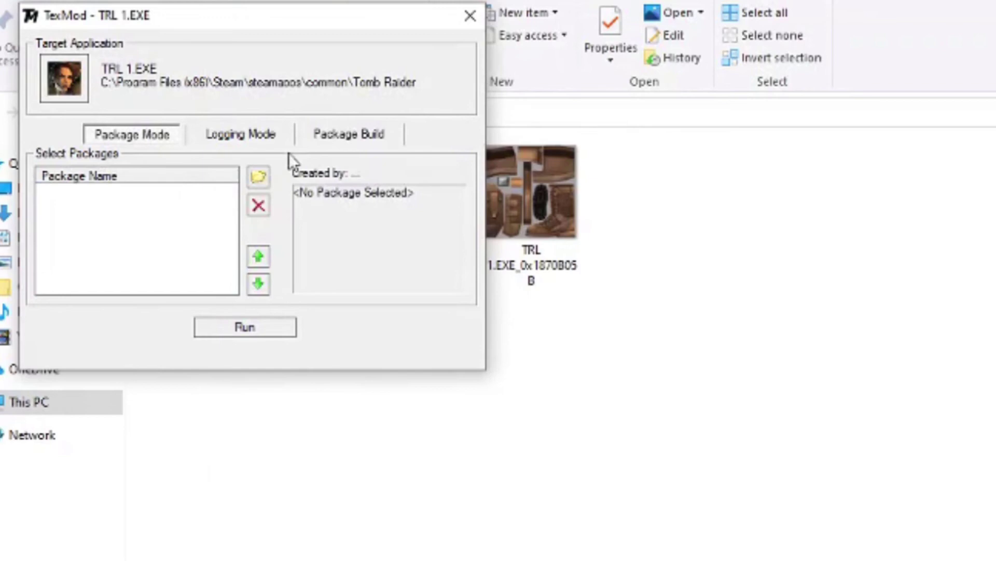
pyautogui.click(254, 179)
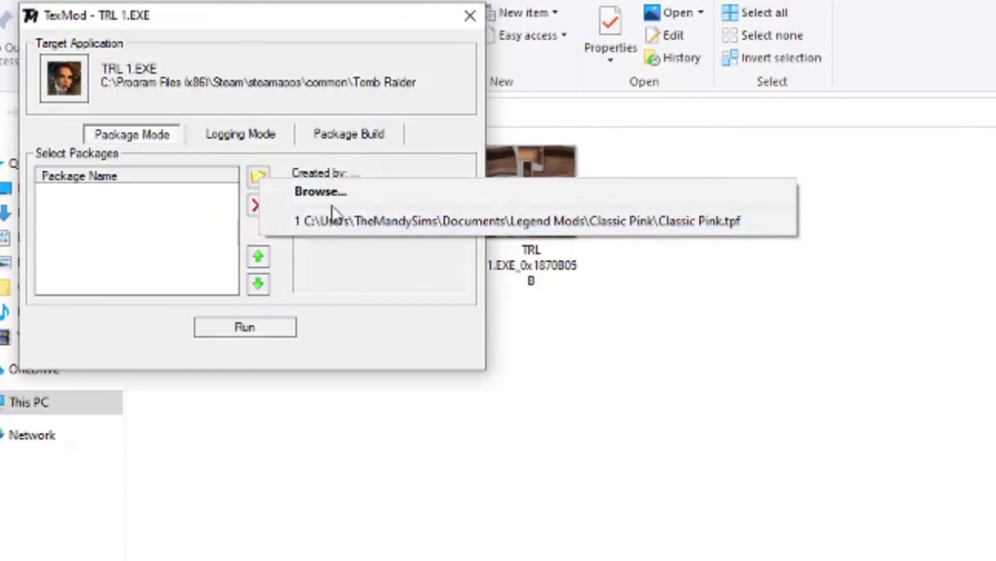
pyautogui.click(315, 192)
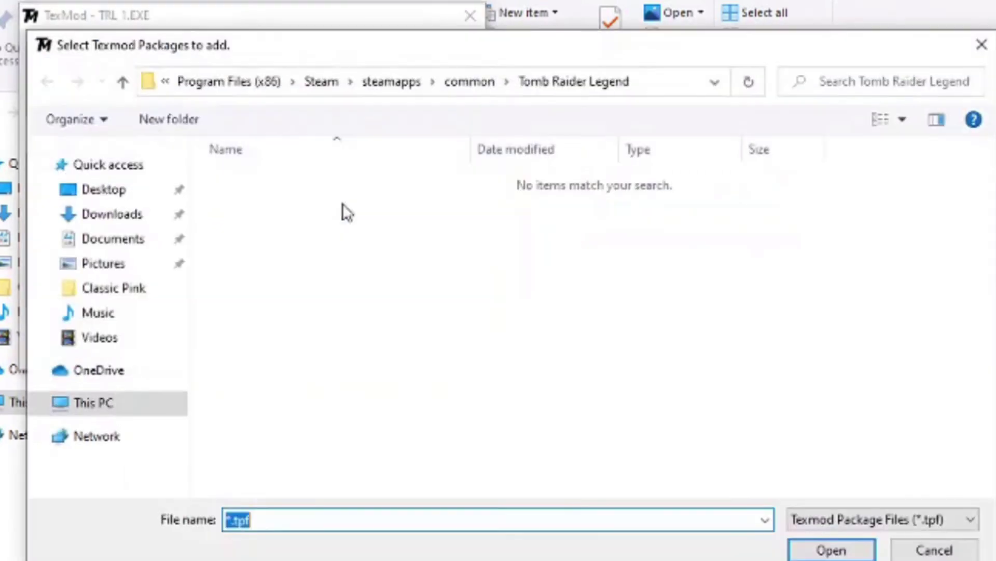
pyautogui.click(104, 240)
pyautogui.doubleClick(279, 178)
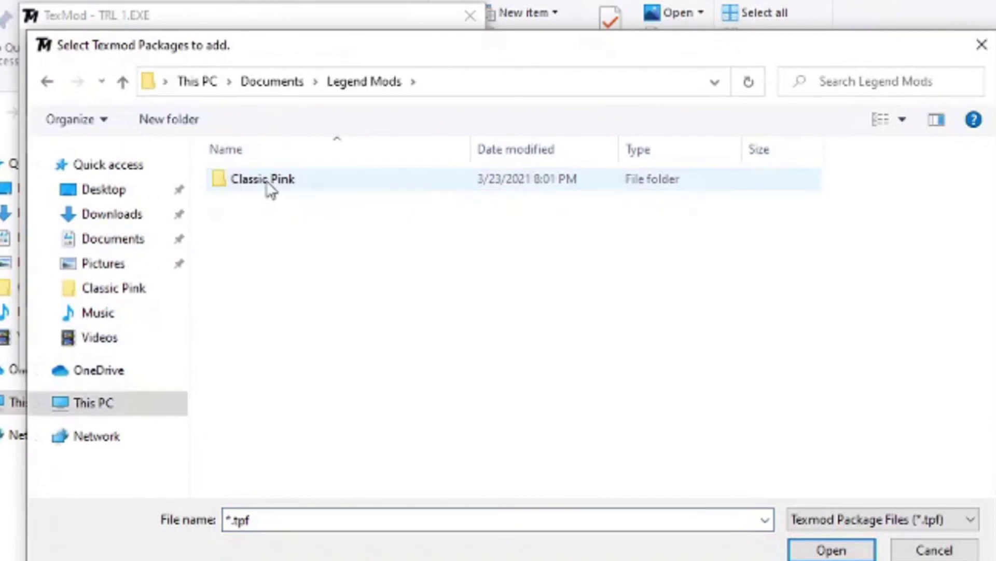
pyautogui.doubleClick(267, 180)
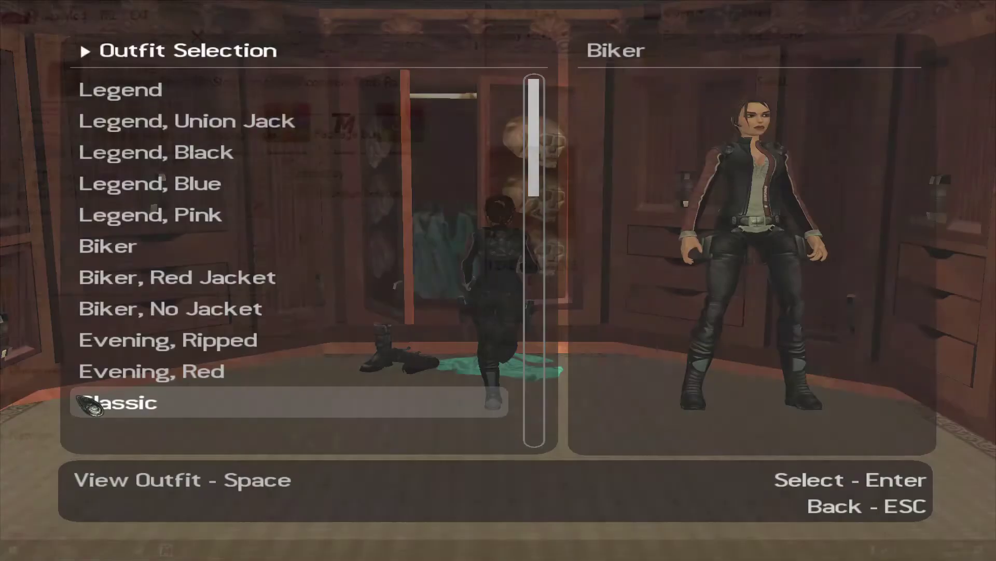
# Step: Run Lara from the manor doorway into the stone courtyard to show the pink Classic outfit
pyautogui.press('s')
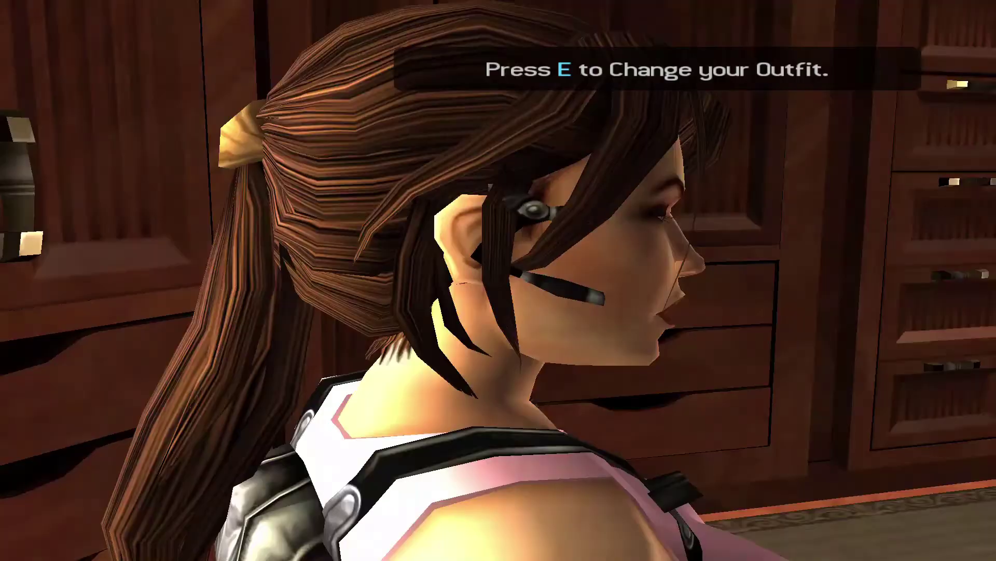
pyautogui.press('w')
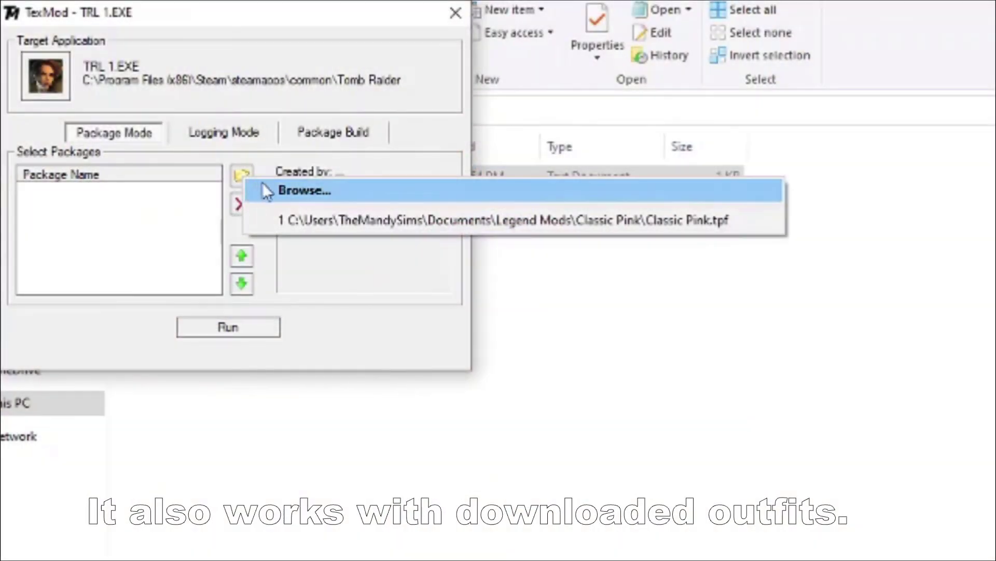
# Step: Add the Snow Heavy package from Documents\Snow Heavy & Light and select SNOW LIGHT
pyautogui.click(263, 187)
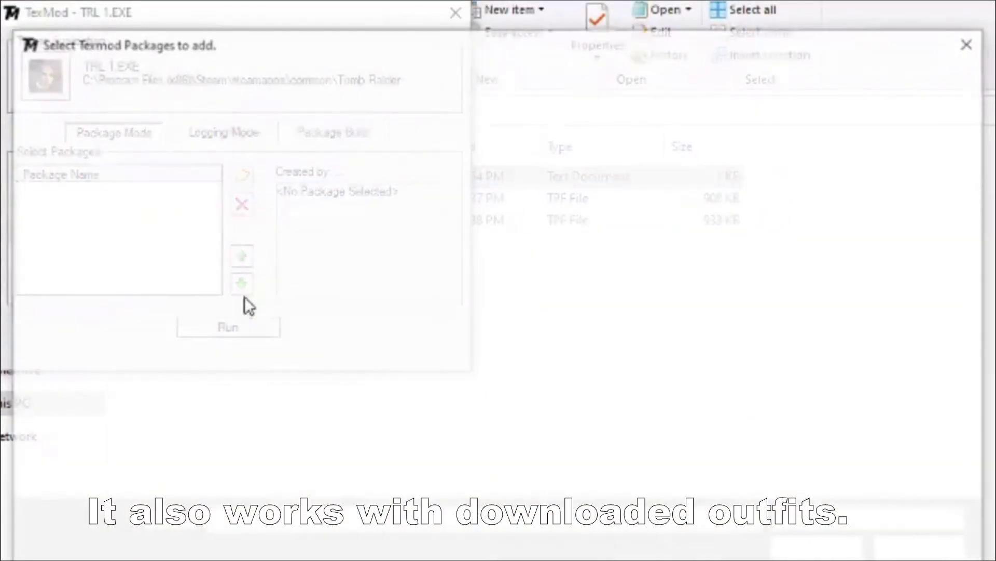
pyautogui.click(93, 244)
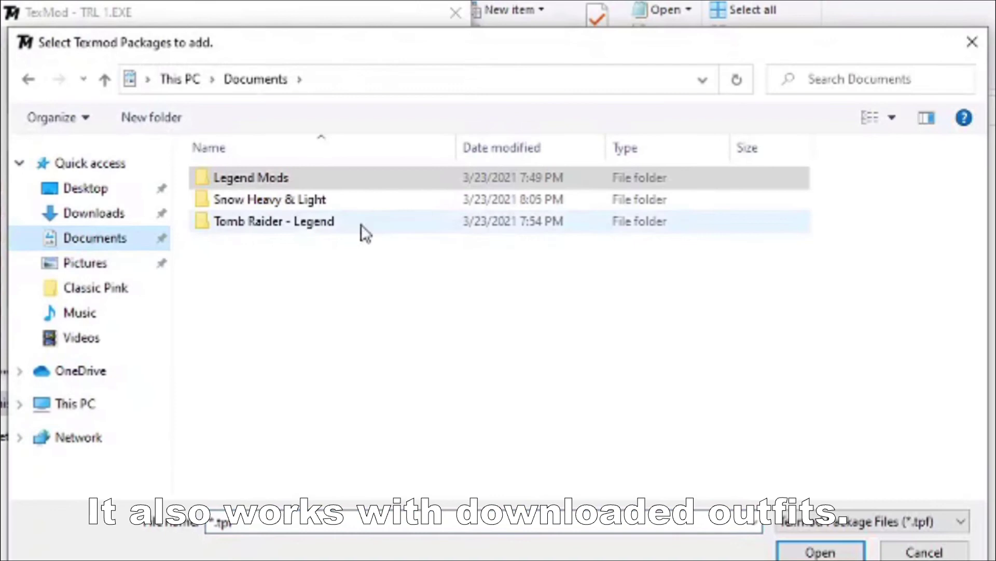
pyautogui.doubleClick(276, 200)
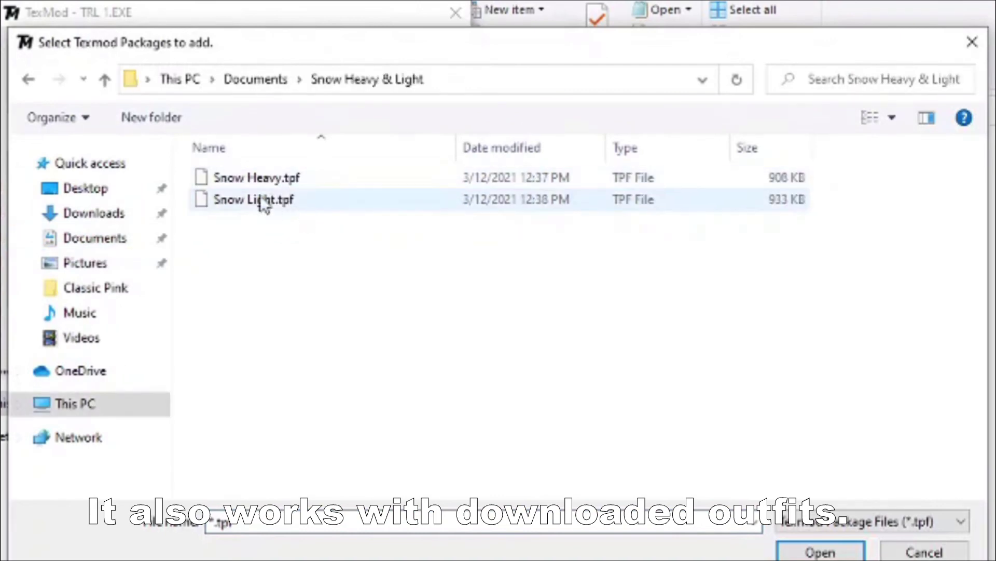
pyautogui.doubleClick(271, 186)
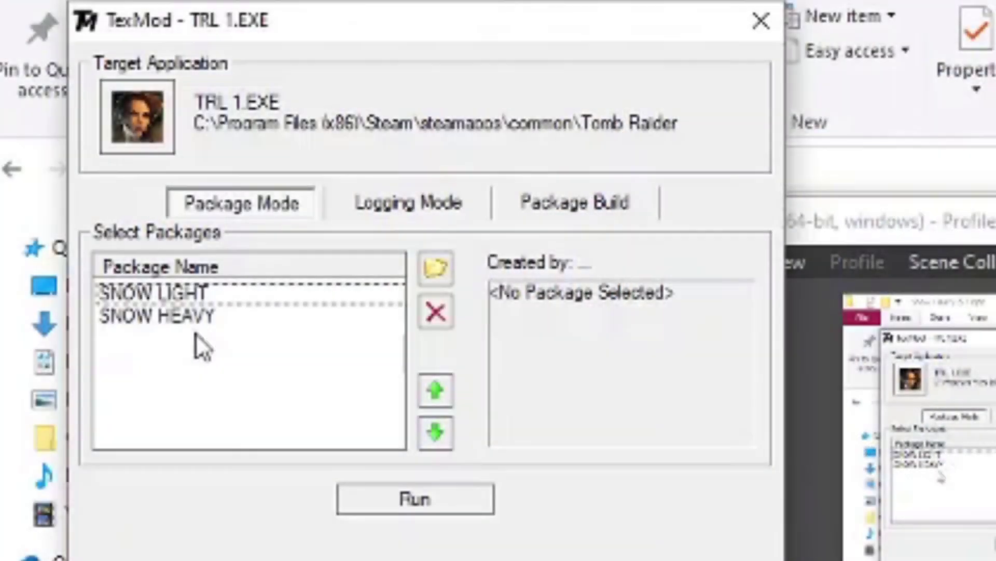
pyautogui.click(183, 303)
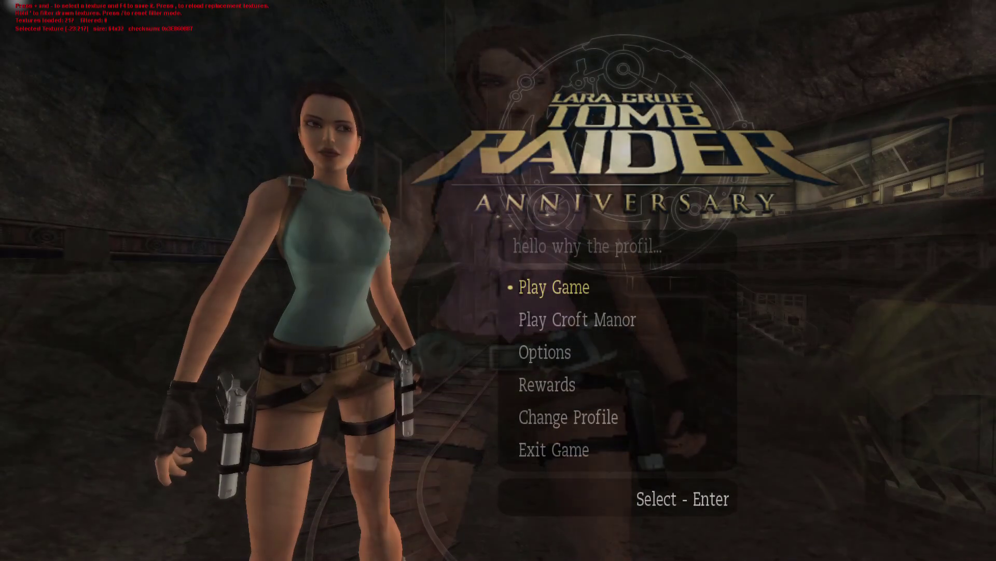
# Step: Cycle through logged textures and open Outfit Selection, highlighting Lara's skin texture
pyautogui.press('-')
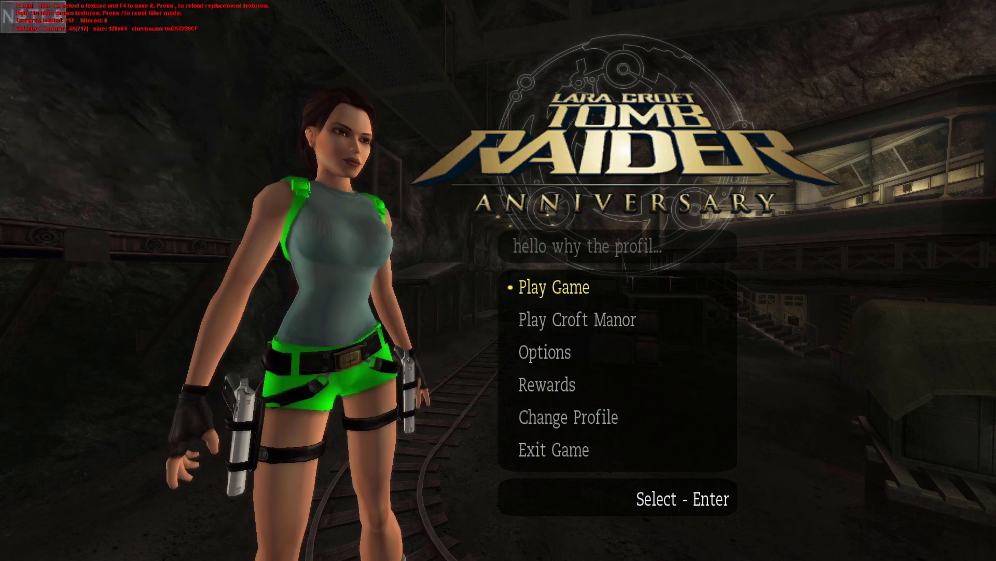
pyautogui.press('-')
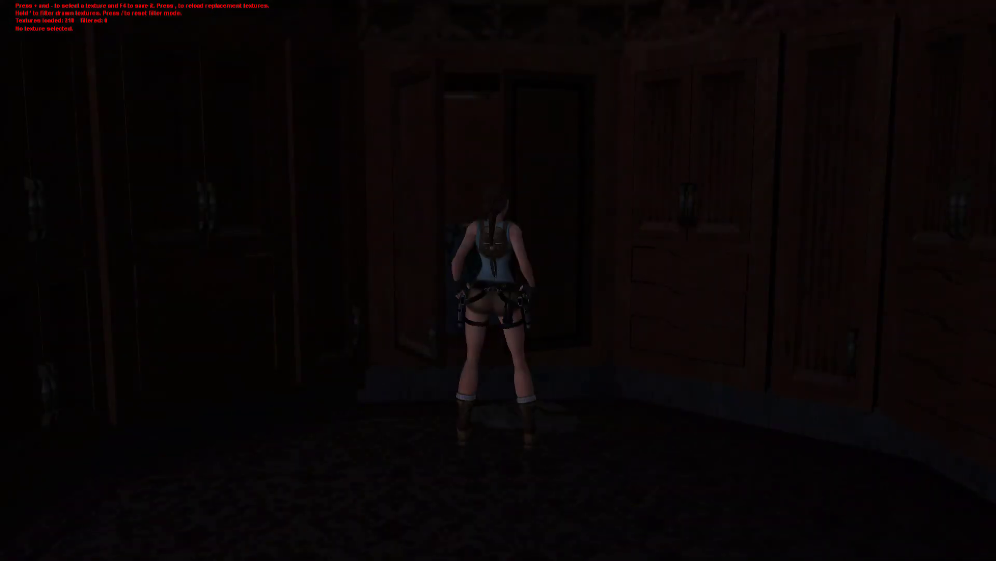
pyautogui.press('e')
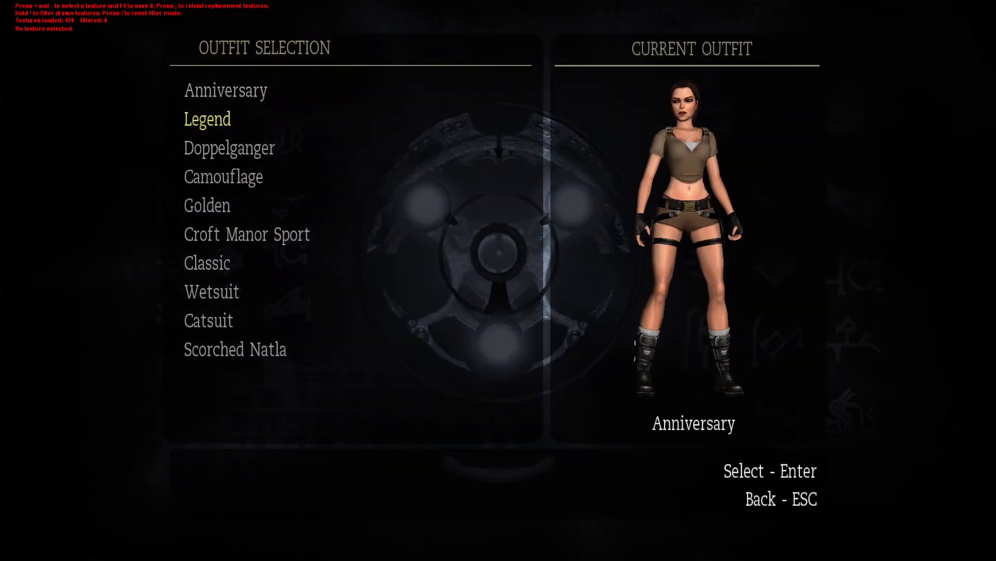
pyautogui.press('-')
pyautogui.press('-')
pyautogui.press('-')
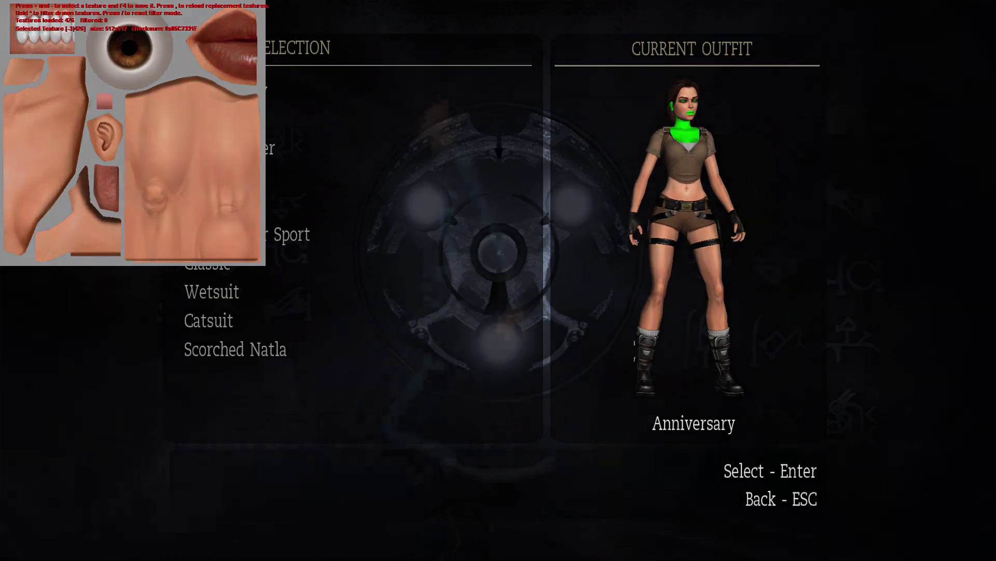